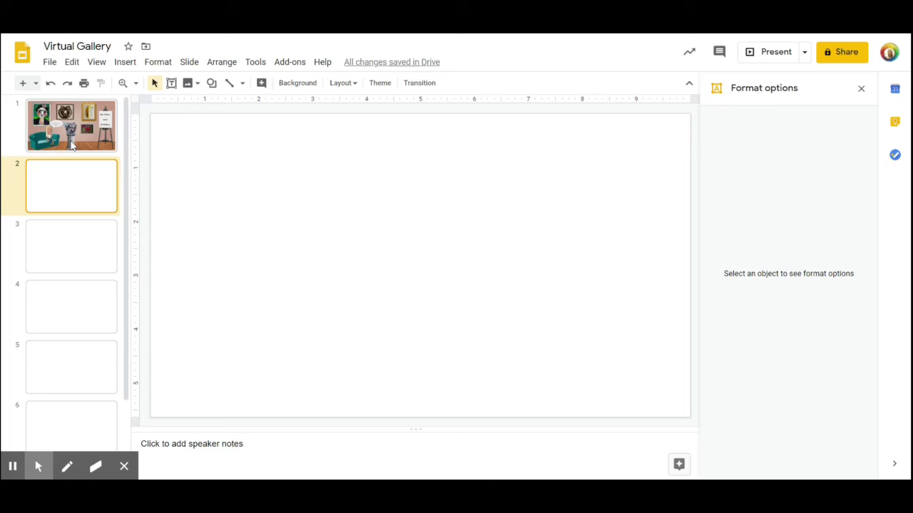
Step: Preview the finished example slide, then search background images for 'wall and floor' from slide 2
left_click(71, 145)
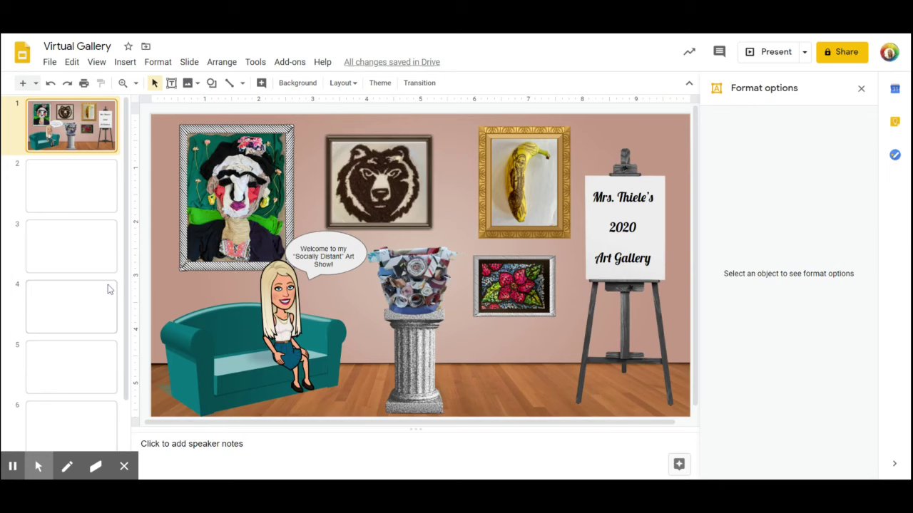
left_click(86, 194)
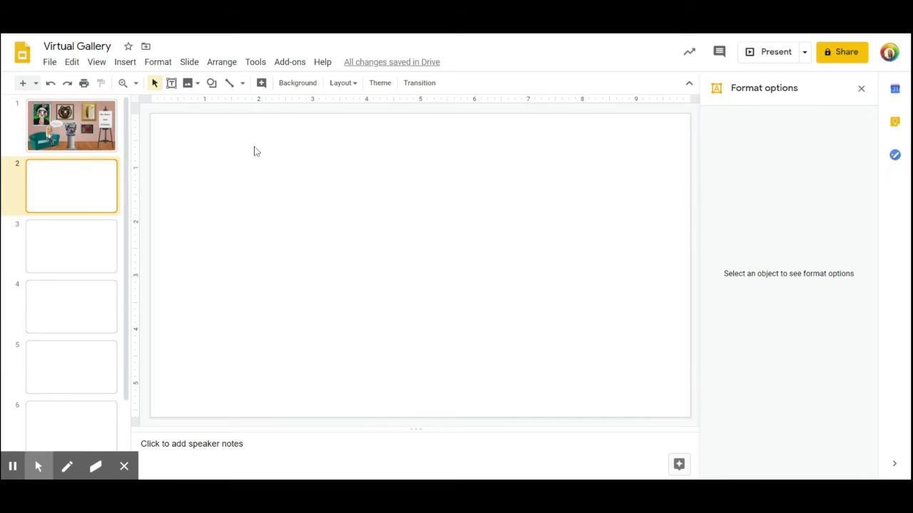
left_click(297, 88)
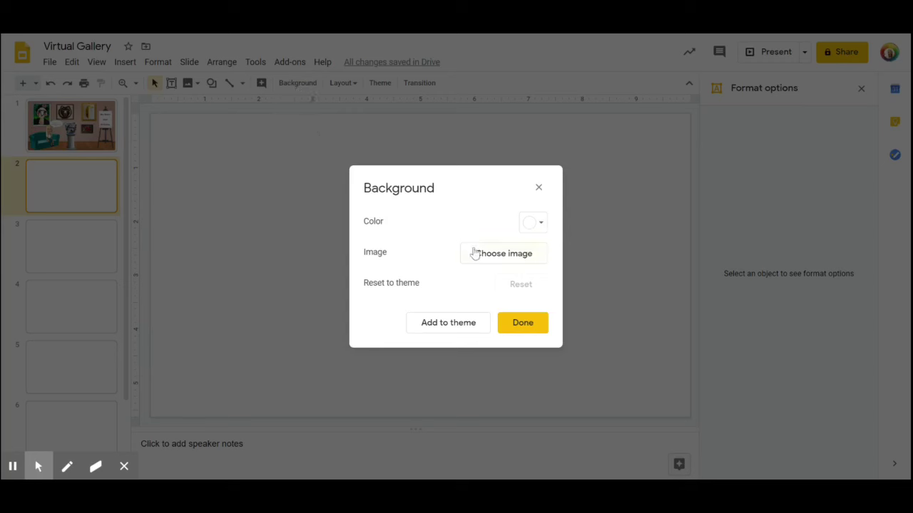
left_click(489, 263)
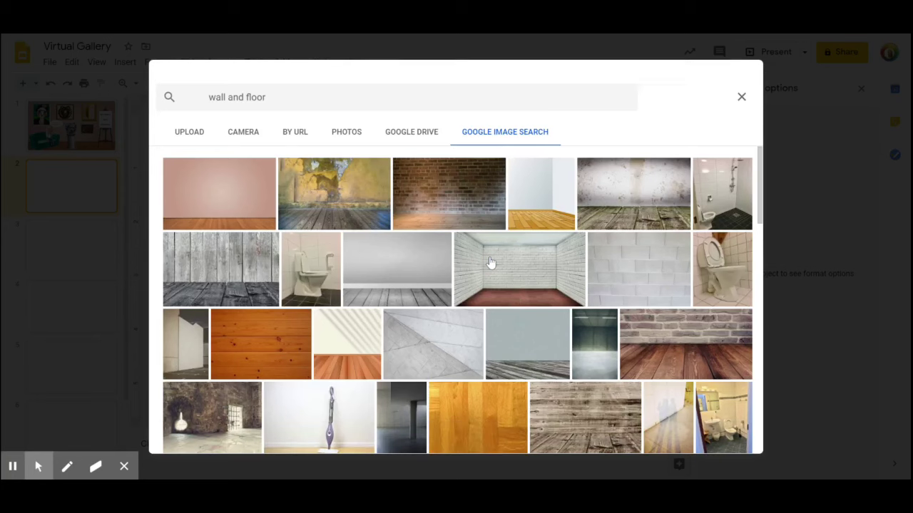
left_click(496, 138)
left_click(267, 97)
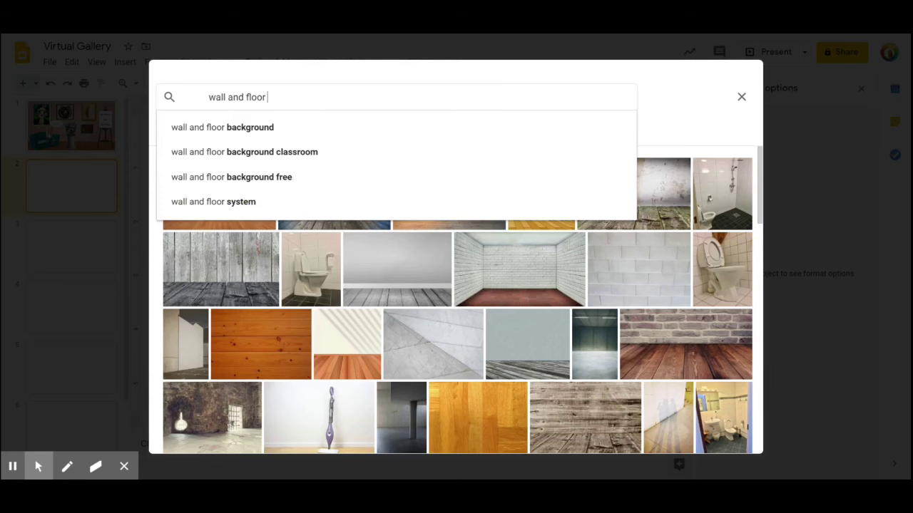
left_click(242, 131)
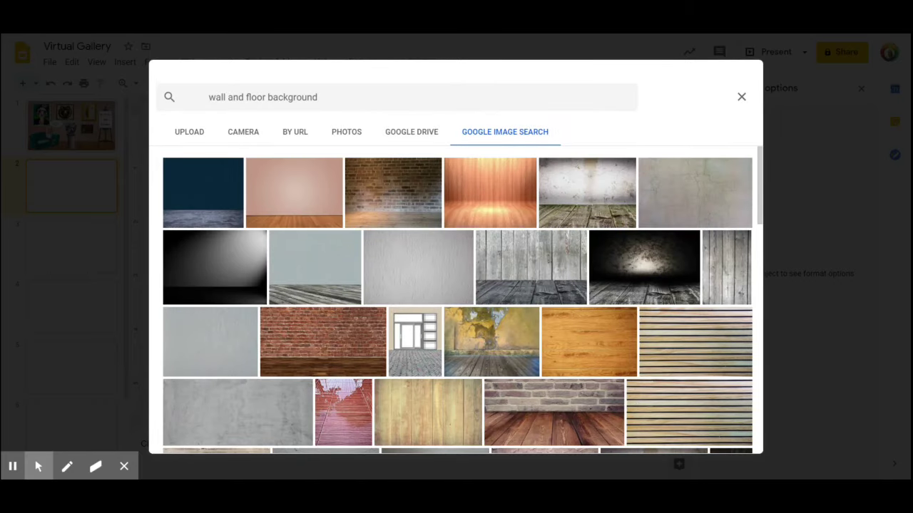
Step: Rerun the 'wall and floor' search and apply the grey wall with wooden floor photo
left_click(321, 97)
key("BackSpace")
key("BackSpace")
key("BackSpace")
key("BackSpace")
key("BackSpace")
key("BackSpace")
key("BackSpace")
key("BackSpace")
key("BackSpace")
key("BackSpace")
key("BackSpace")
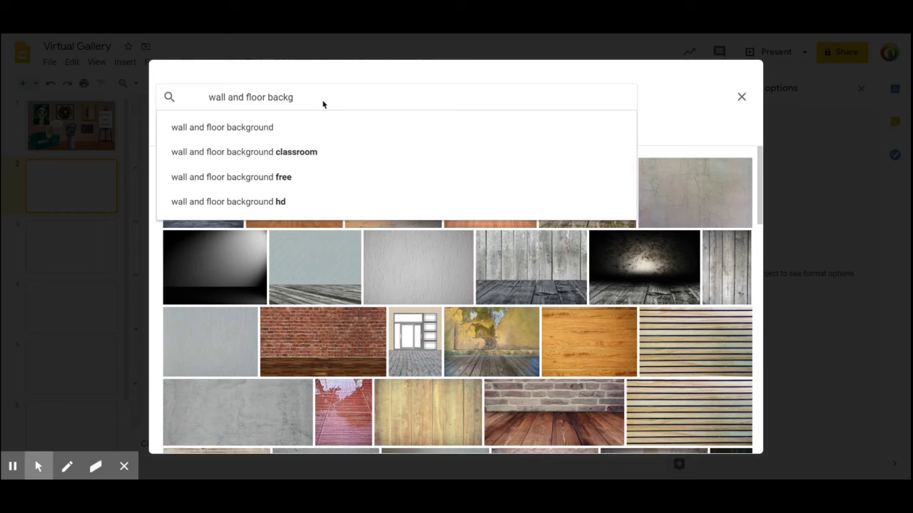
key("Return")
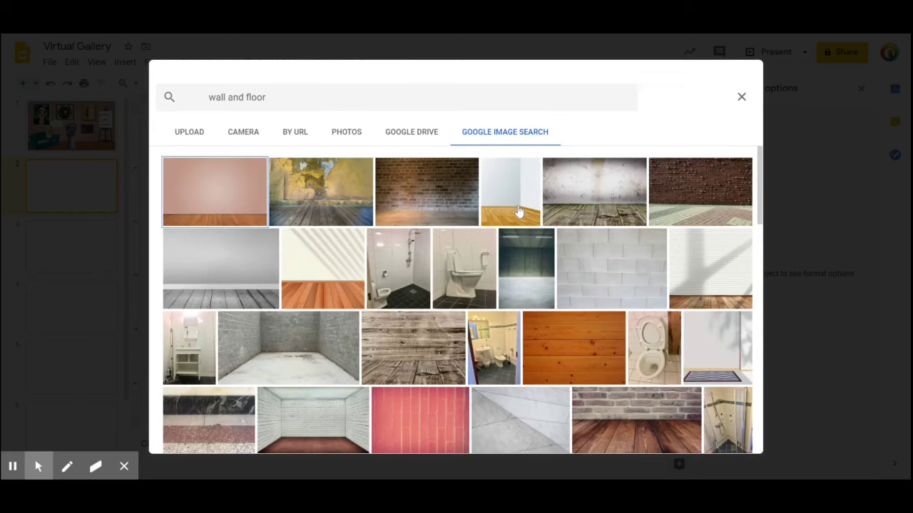
left_click(221, 273)
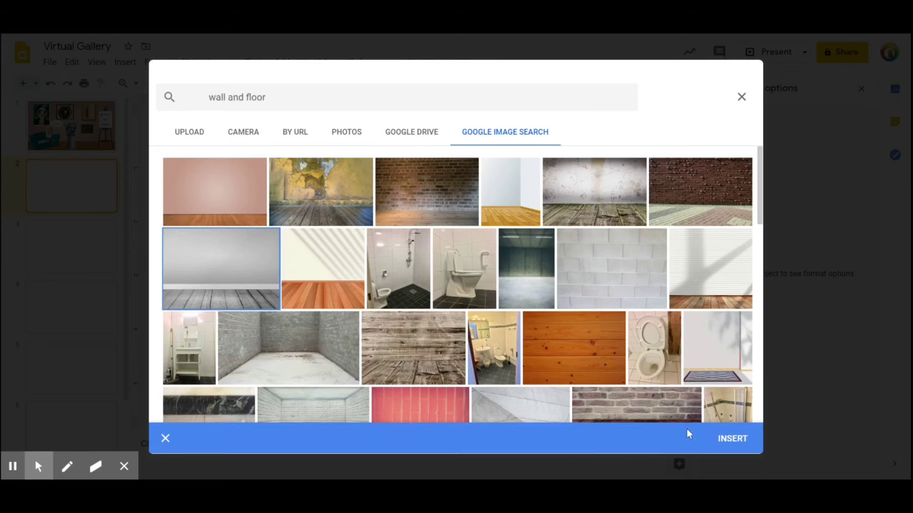
left_click(731, 440)
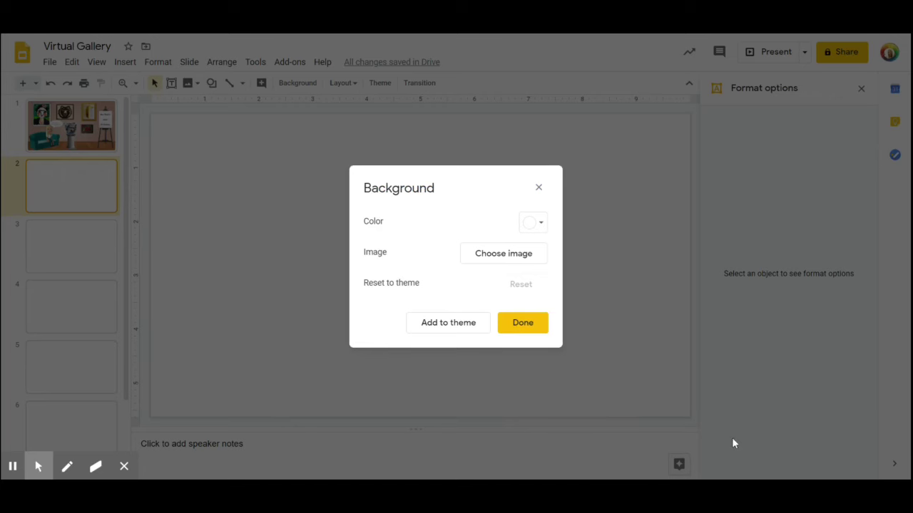
left_click(526, 327)
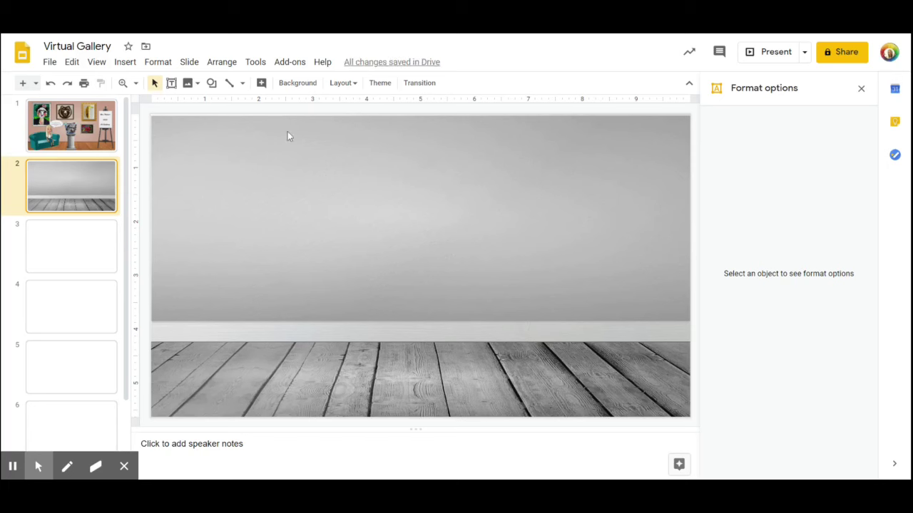
Step: Search the web for 'frame transparent' and insert the gold picture frame image
left_click(125, 63)
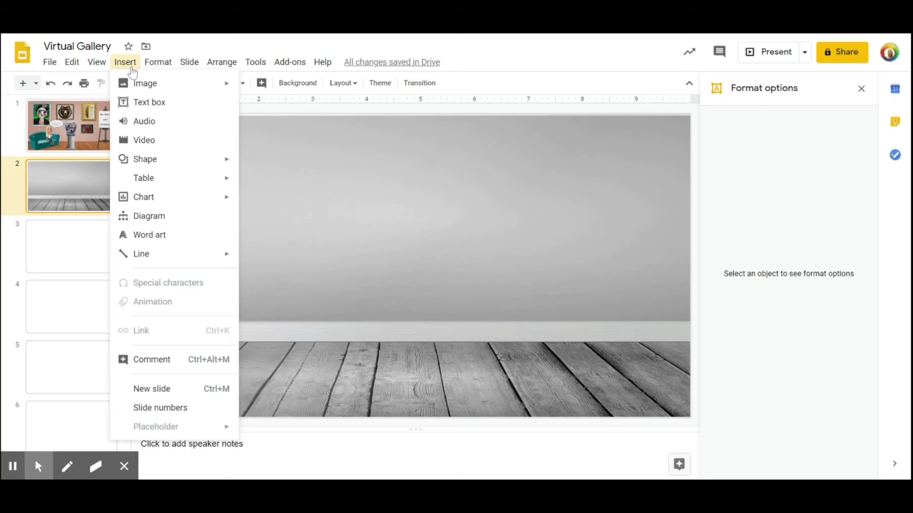
mouse_move(139, 85)
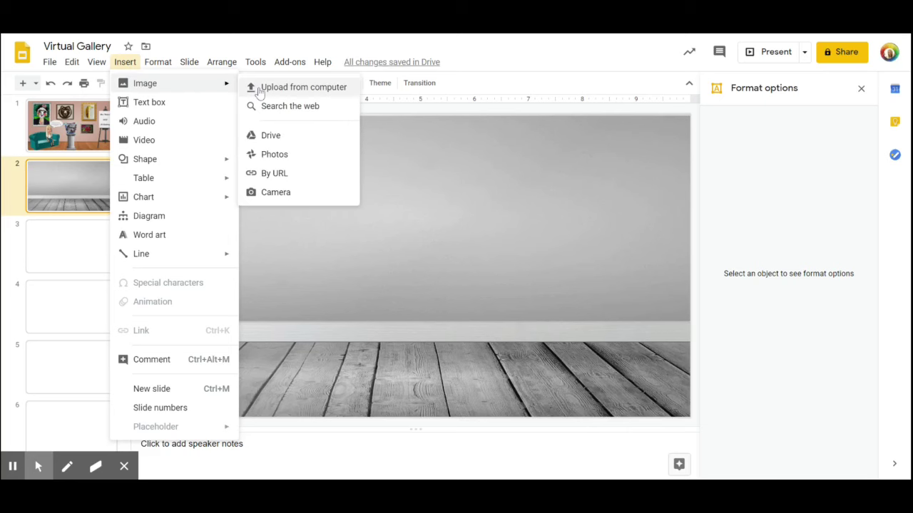
left_click(267, 106)
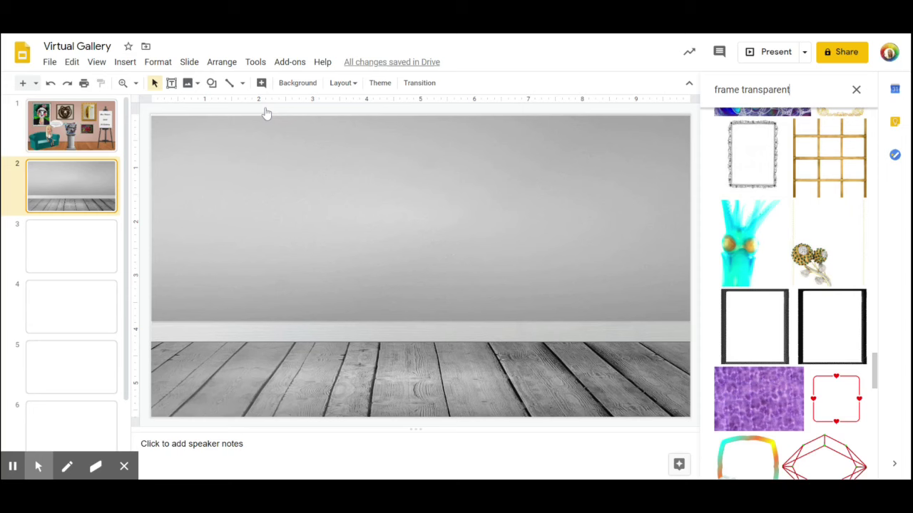
key("Down")
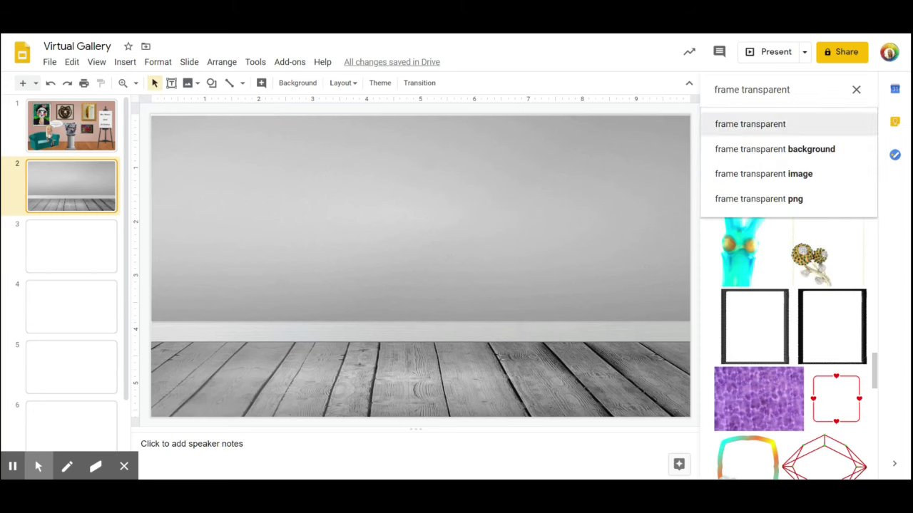
left_click_drag(741, 90, 798, 90)
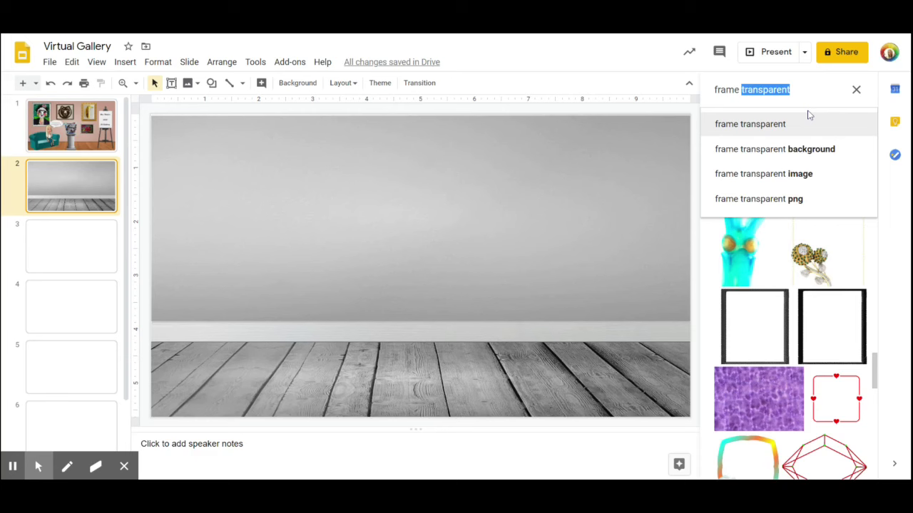
key("Right")
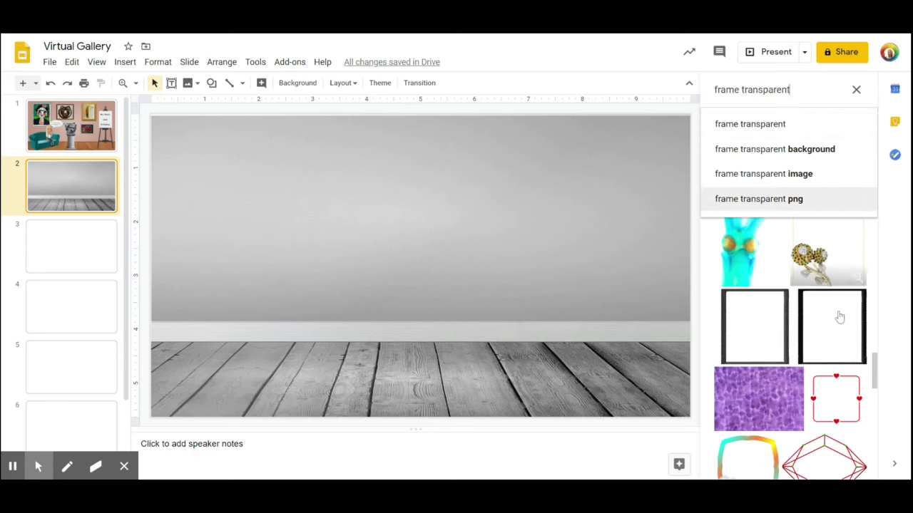
scroll(839, 314, "down", 2)
scroll(834, 317, "down", 5)
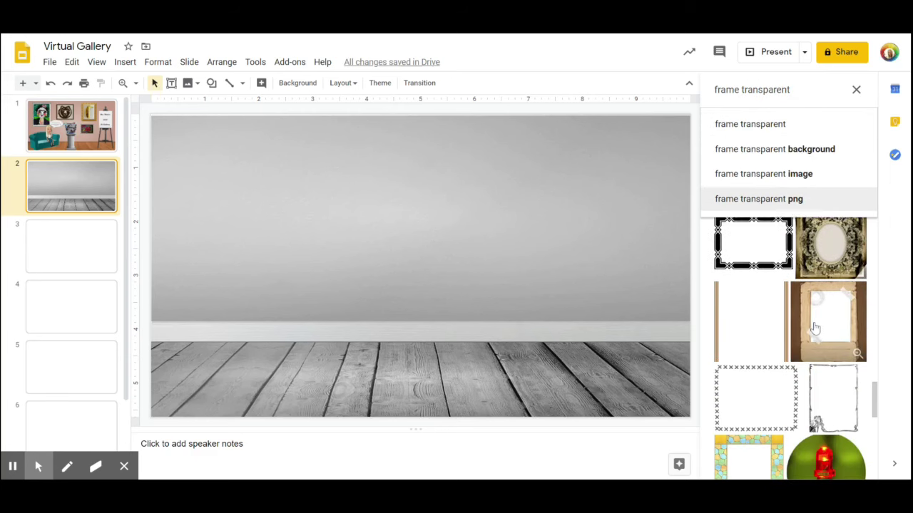
scroll(810, 328, "down", 5)
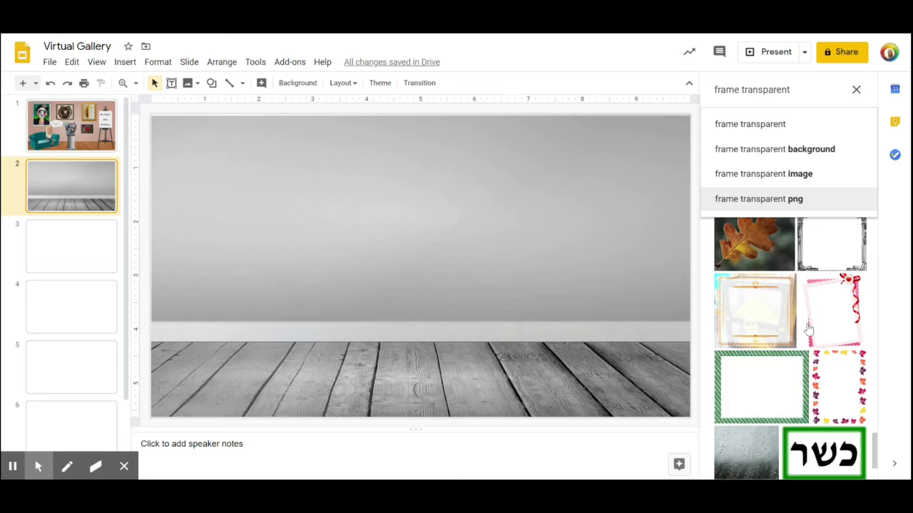
scroll(806, 330, "down", 6)
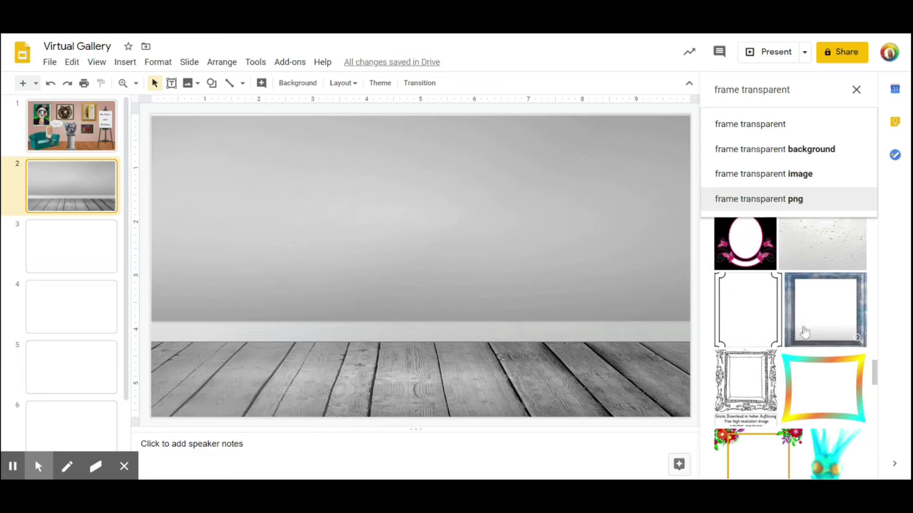
left_click(815, 295)
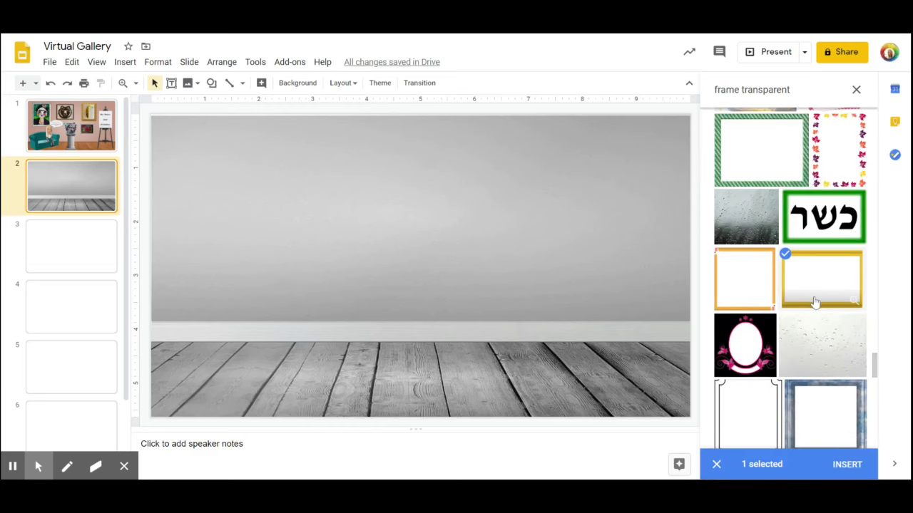
left_click(846, 464)
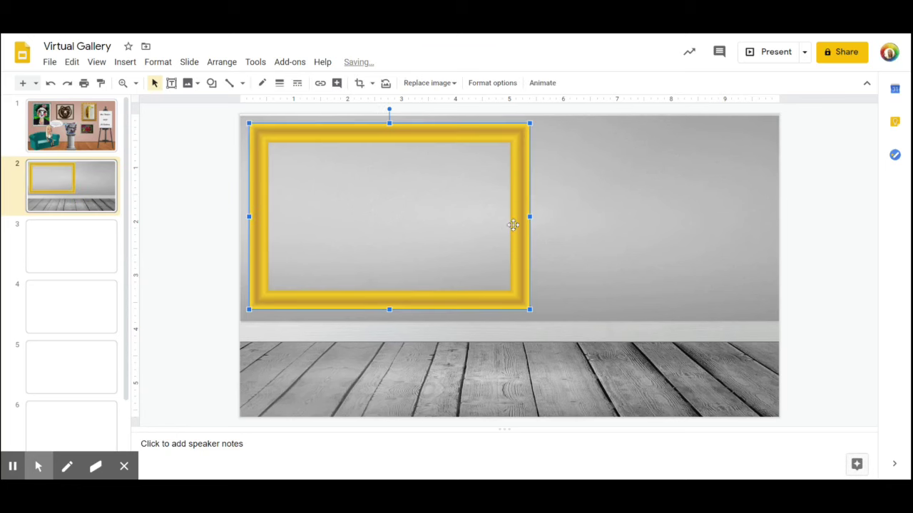
Step: Shrink the gold frame and recolor it black using the Dark 4 recolor option
left_click_drag(529, 309, 414, 233)
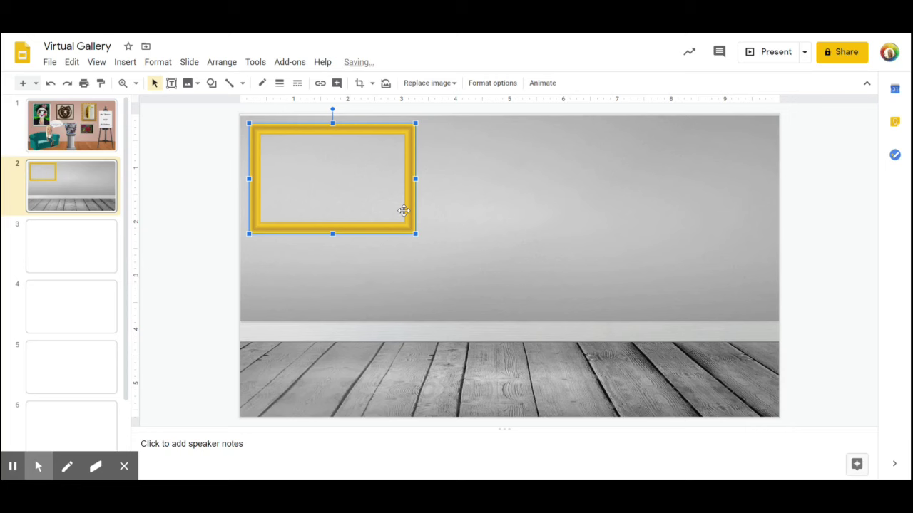
right_click(400, 211)
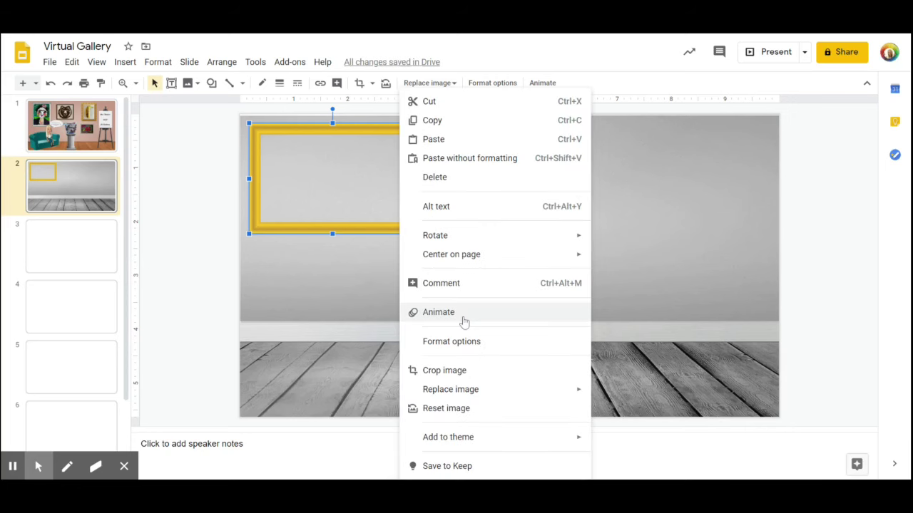
left_click(450, 342)
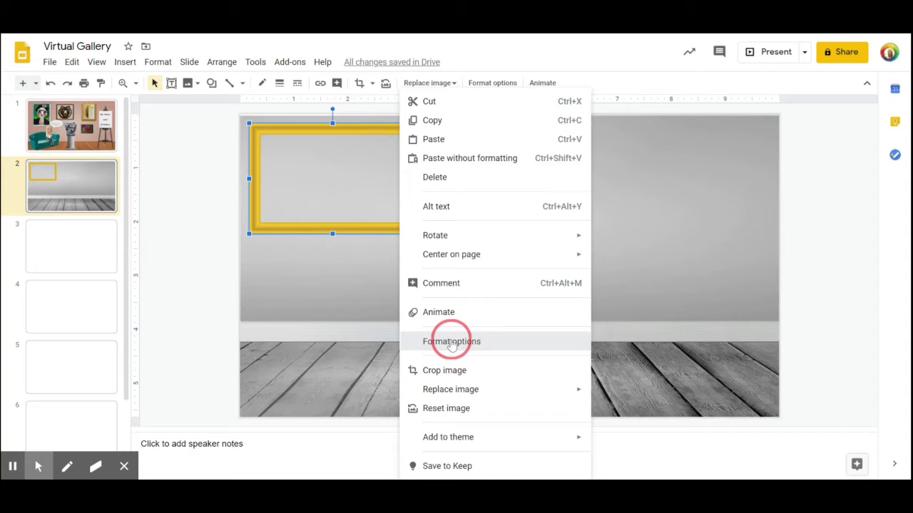
left_click(741, 227)
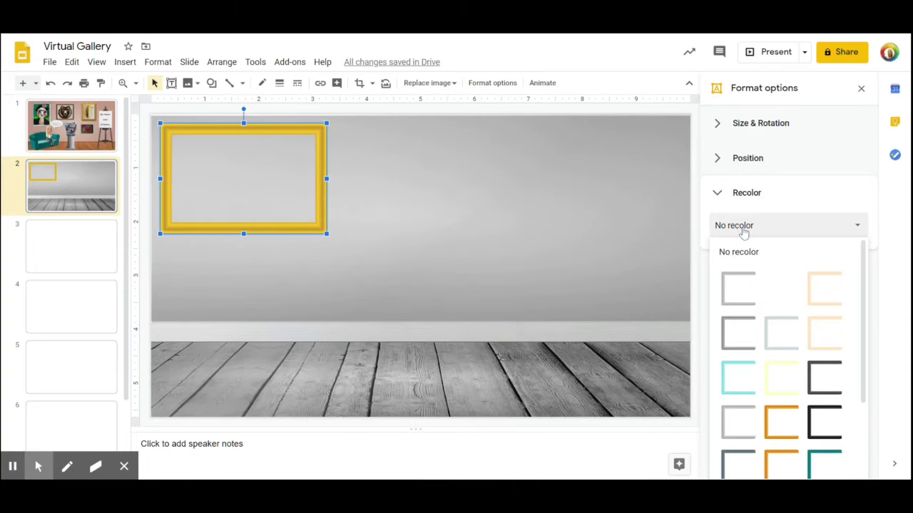
left_click(733, 296)
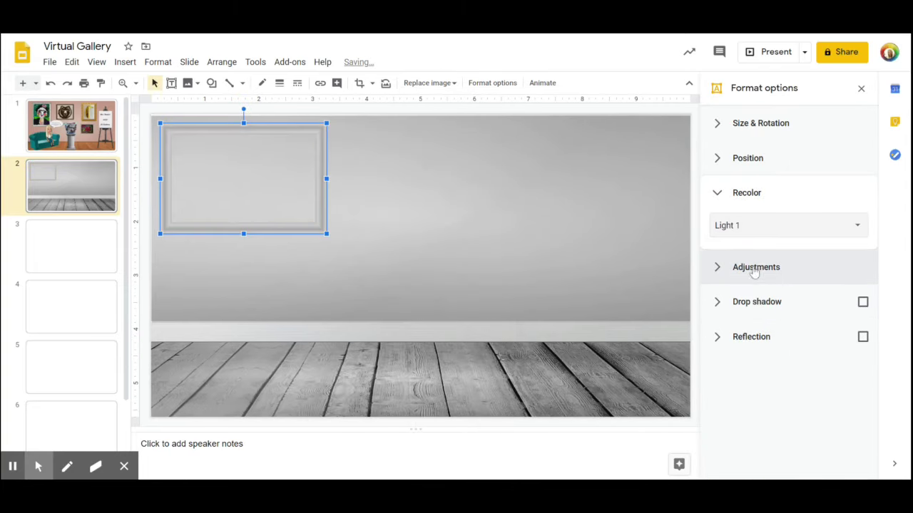
left_click(772, 229)
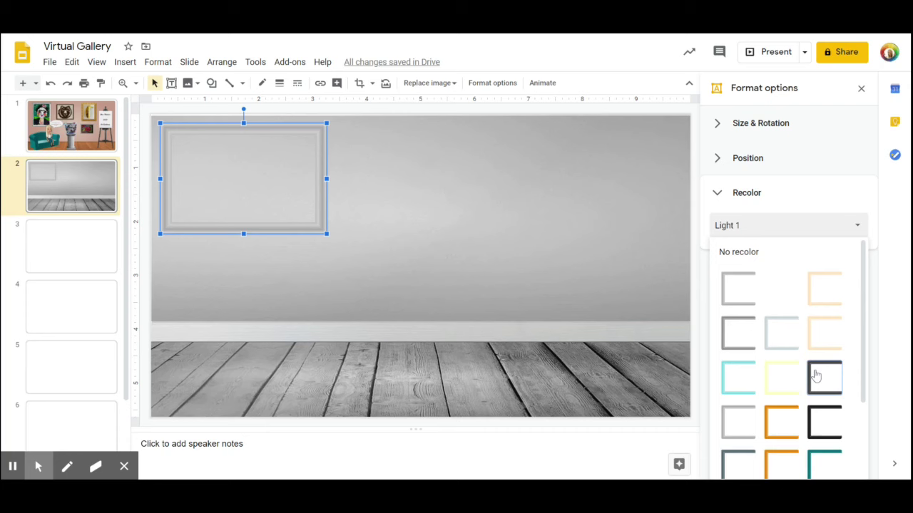
left_click(823, 421)
left_click(636, 286)
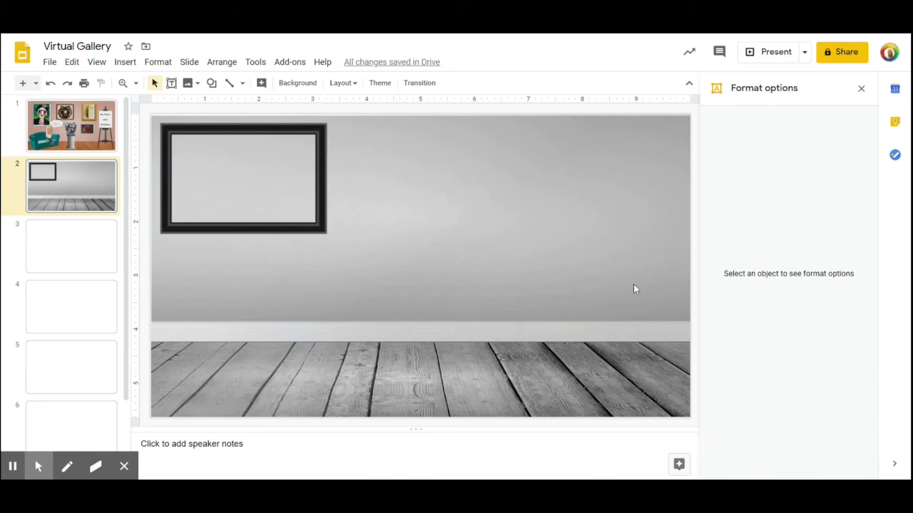
Step: Replace the search with 'sofa transparent background' and insert the white sketched sofa image
left_click(125, 62)
mouse_move(147, 84)
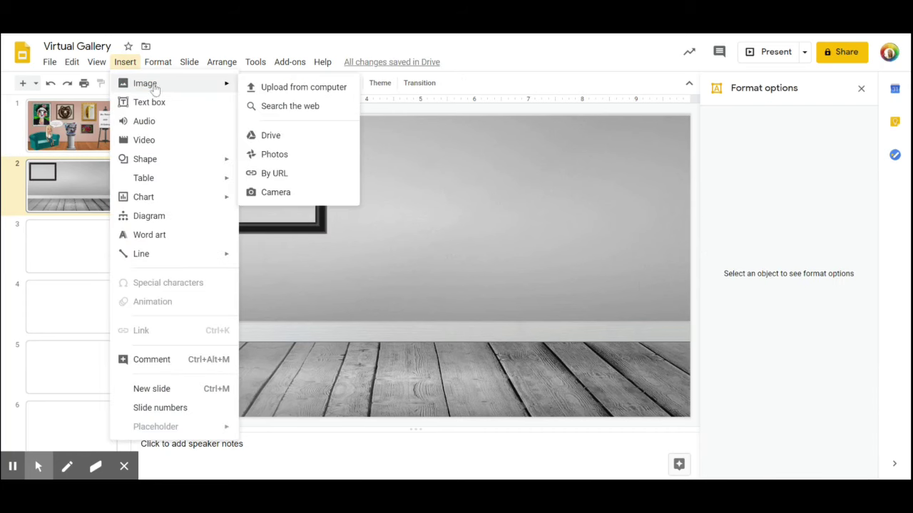
left_click(274, 106)
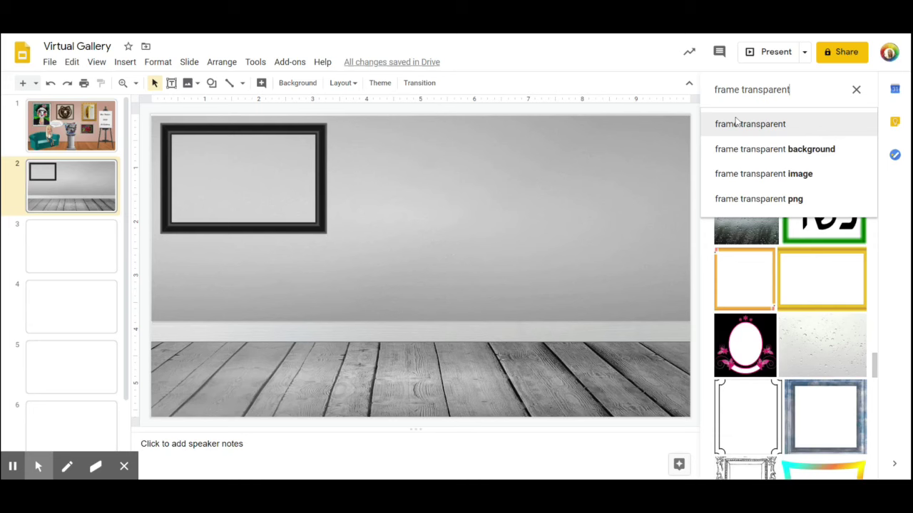
key("ctrl+a")
key("BackSpace")
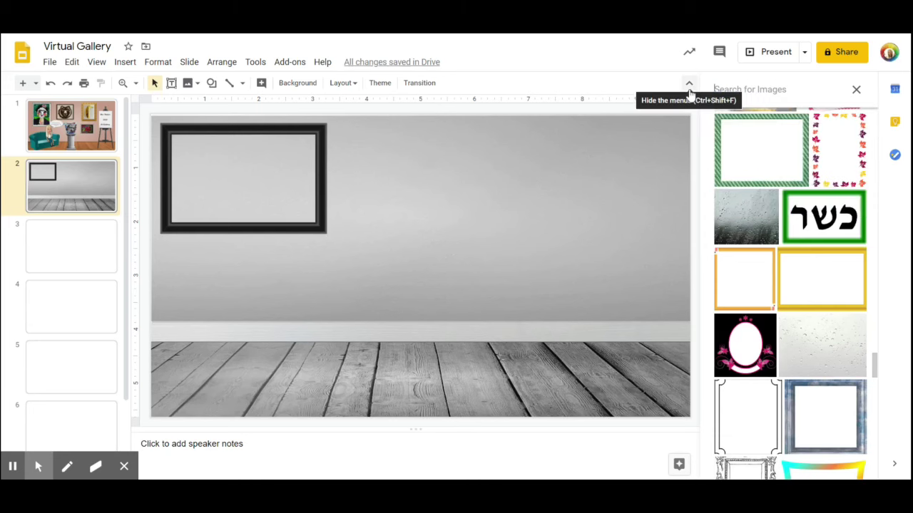
type("sofa tra")
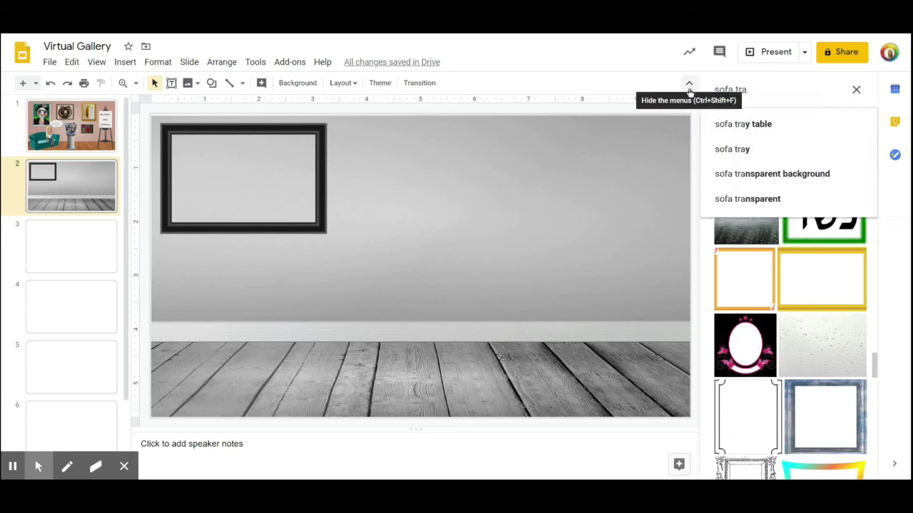
type("n")
left_click(761, 124)
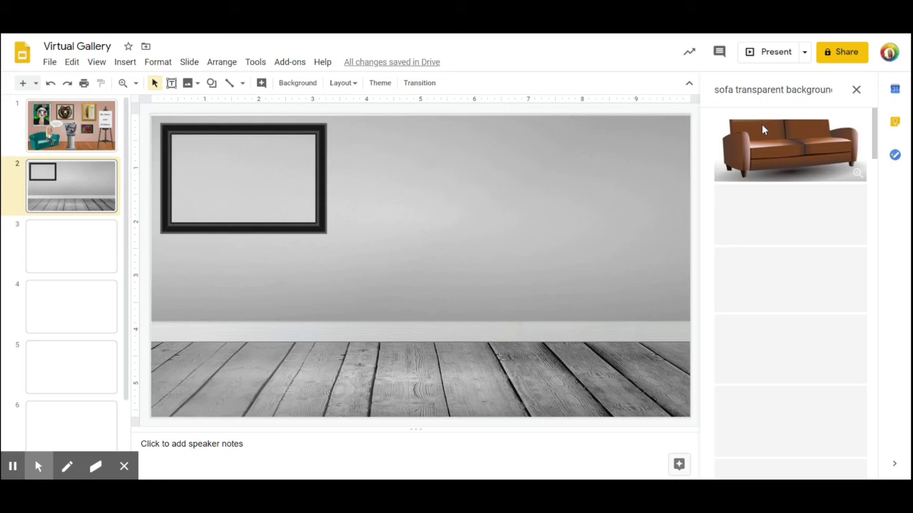
scroll(788, 282, "down", 5)
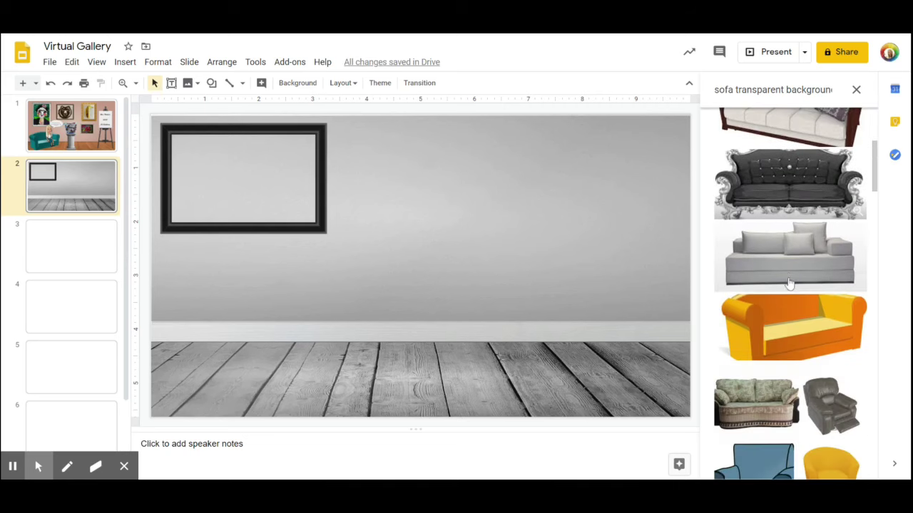
scroll(788, 284, "down", 3)
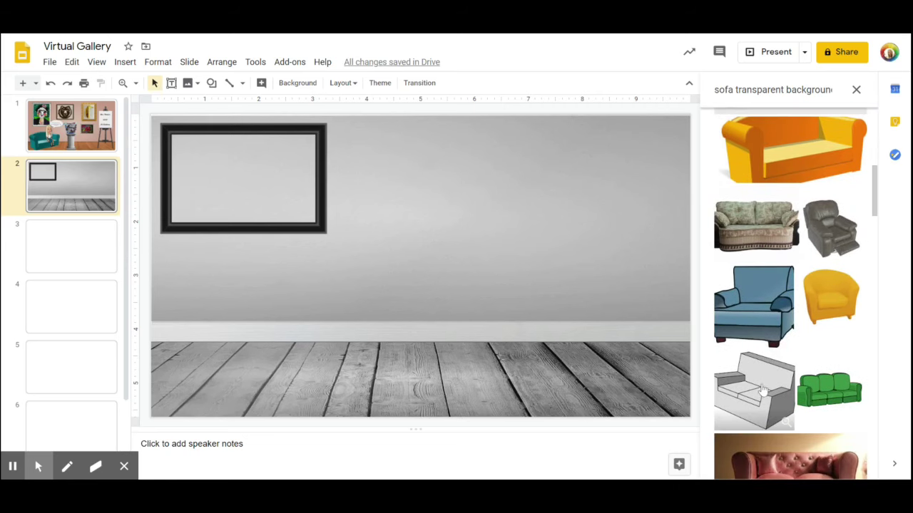
left_click(761, 390)
left_click(849, 465)
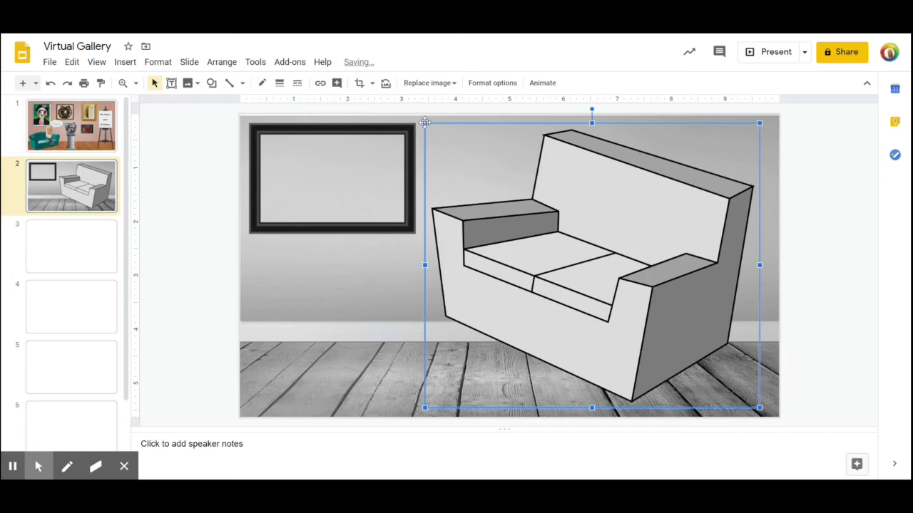
Step: Shrink the sofa into the floor's lower-right corner, trying a horizontal flip and move, then undoing them
left_click_drag(425, 124, 573, 253)
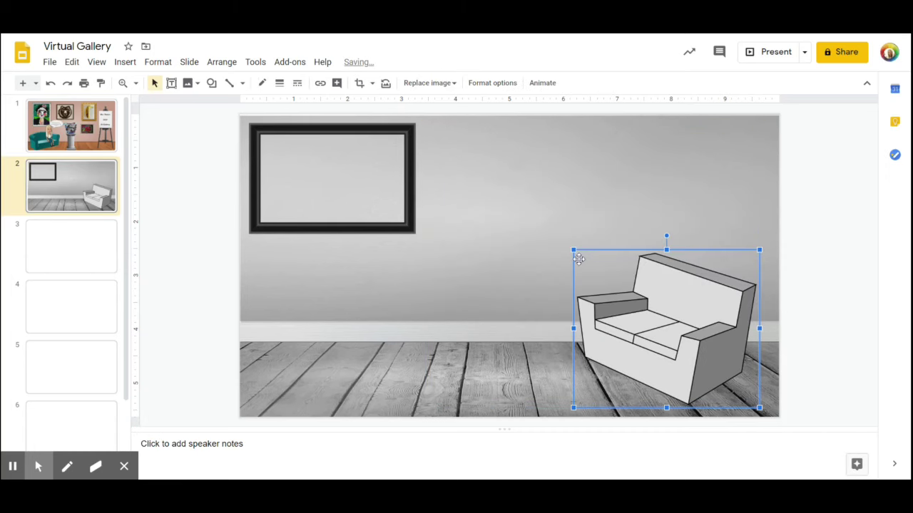
left_click_drag(681, 324, 691, 331)
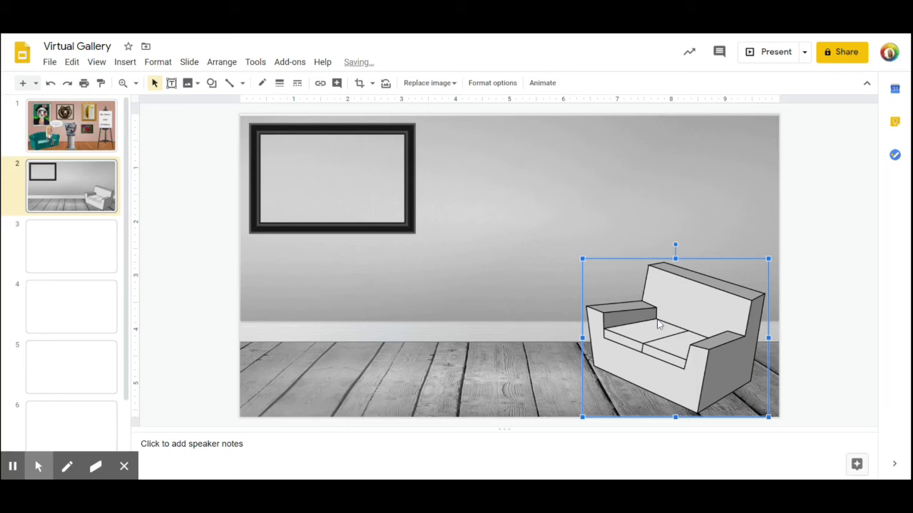
right_click(668, 323)
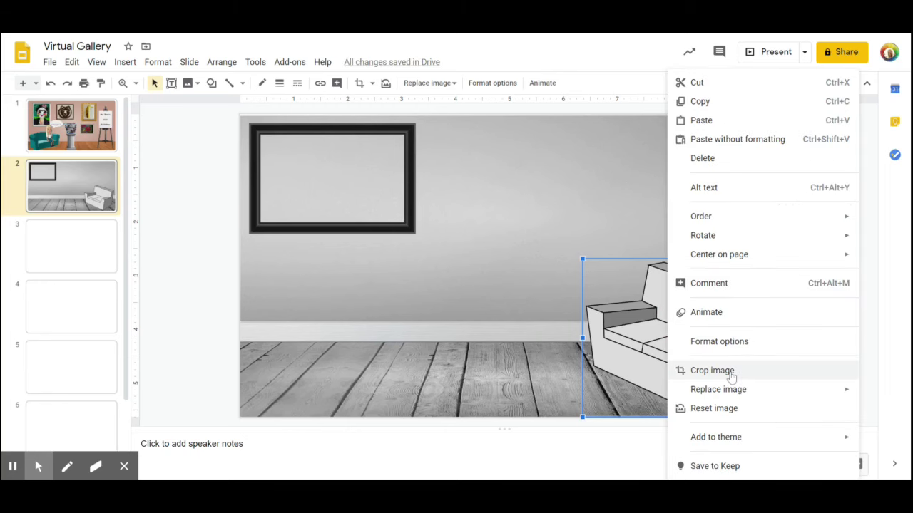
mouse_move(738, 238)
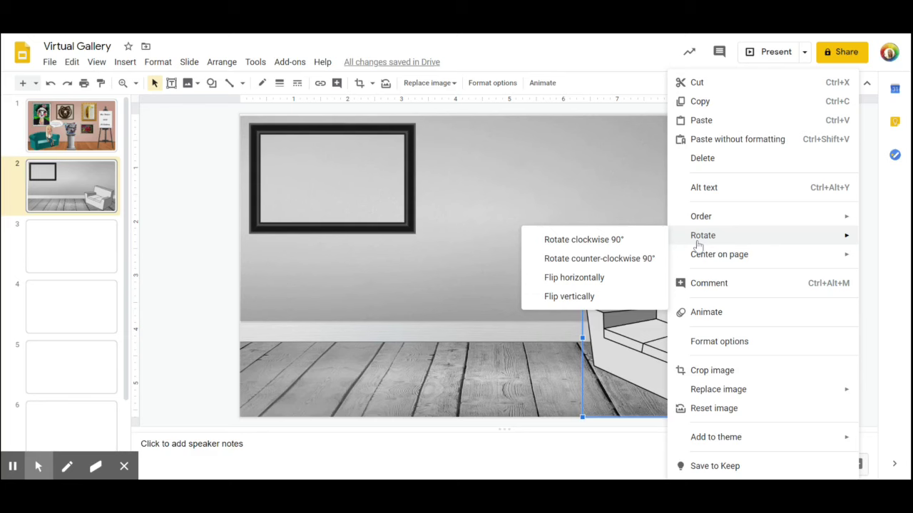
left_click(613, 277)
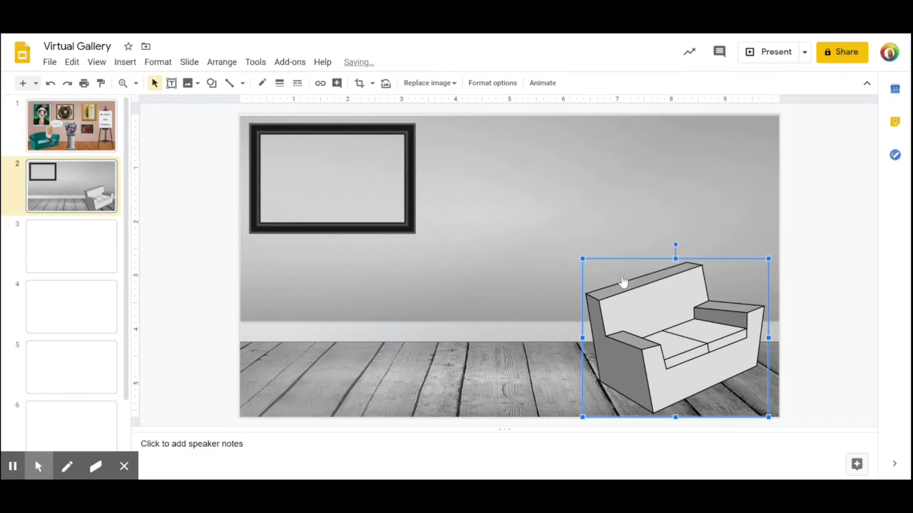
left_click_drag(627, 312, 319, 303)
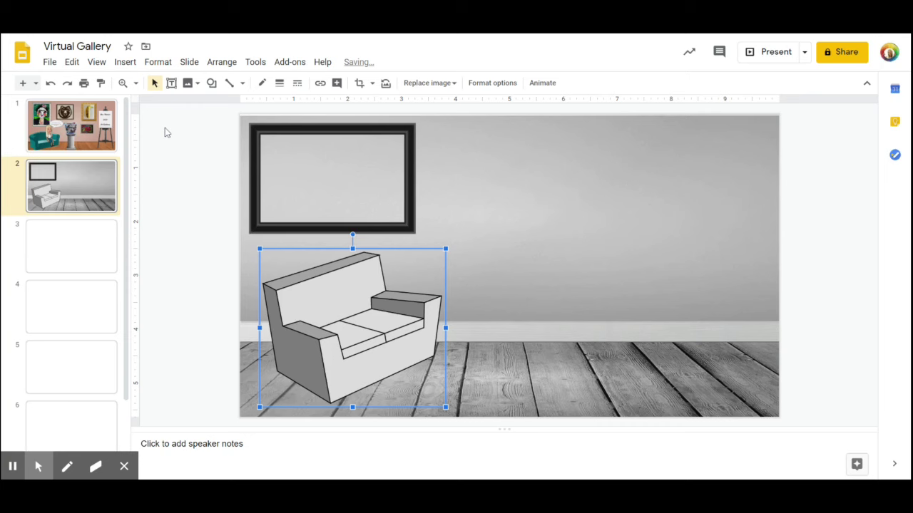
left_click(51, 82)
left_click(51, 83)
left_click(447, 303)
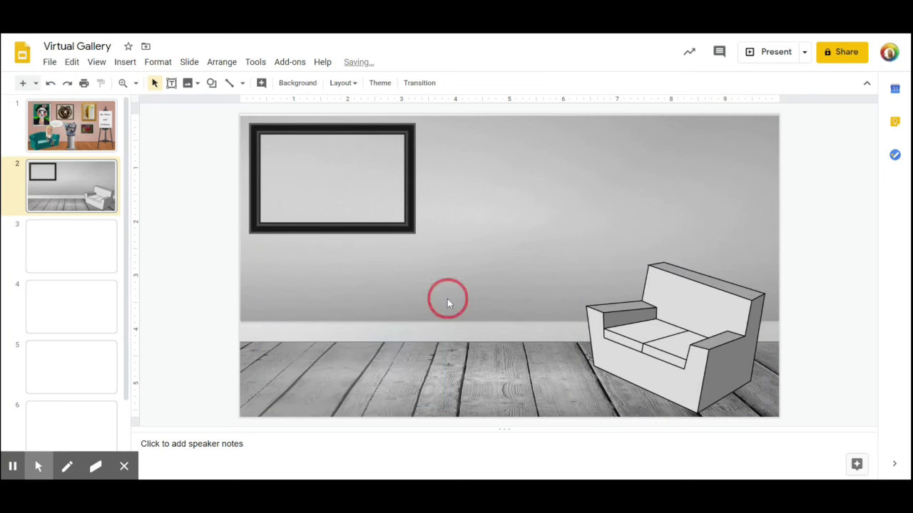
Step: Insert a white box image from a 'pedistal' web search, then delete it from the slide
left_click(127, 63)
mouse_move(138, 84)
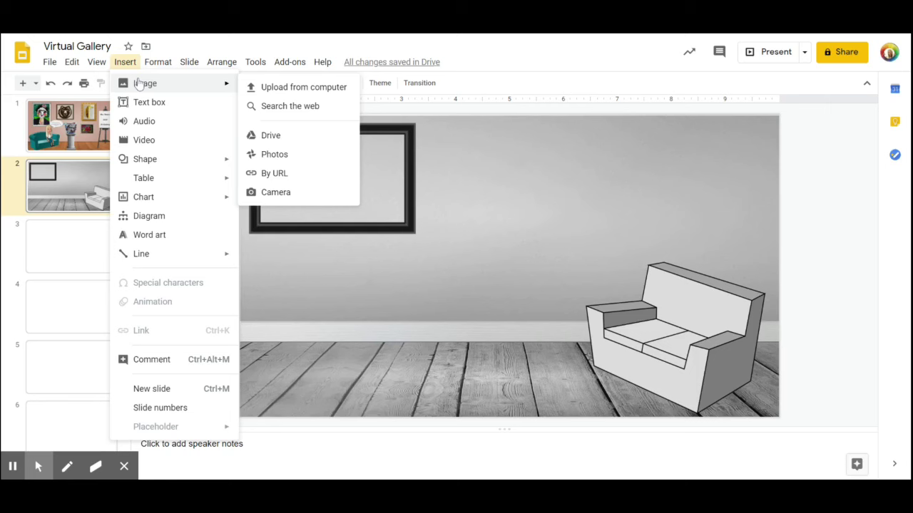
left_click(260, 106)
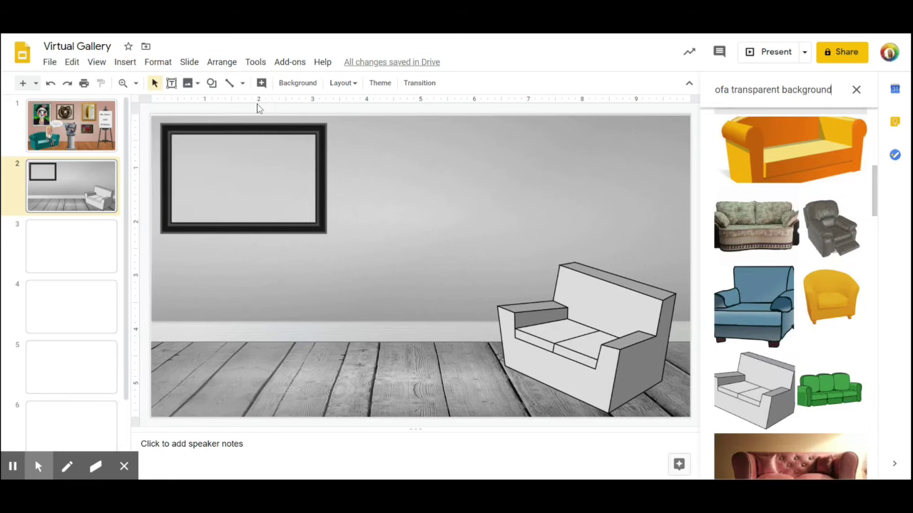
double_click(722, 90)
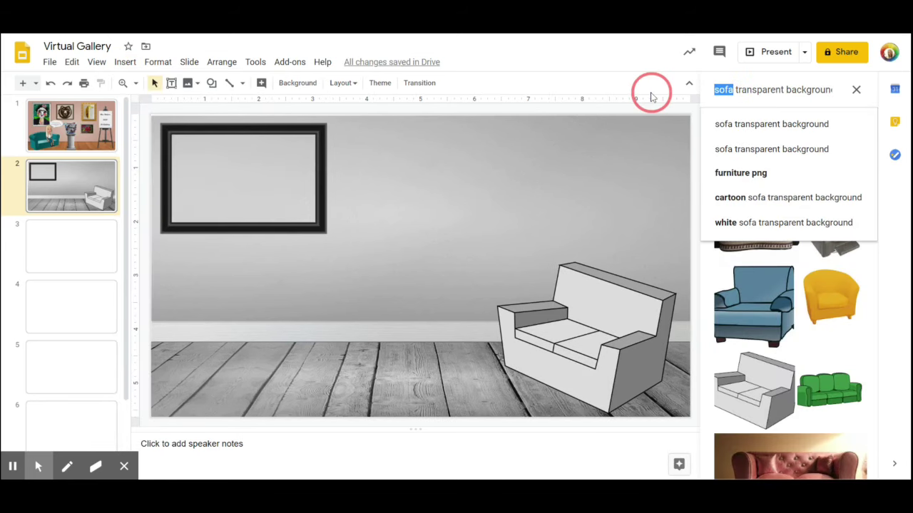
key("BackSpace")
type("ped")
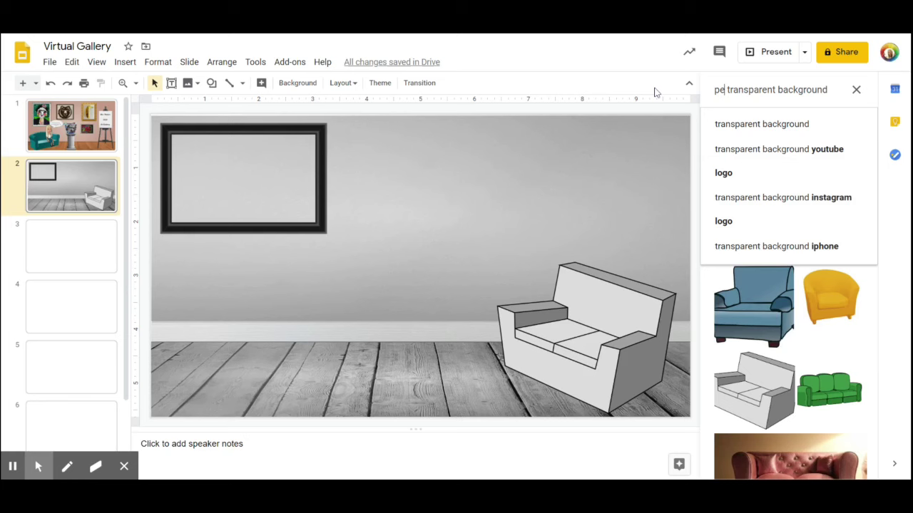
type("istal")
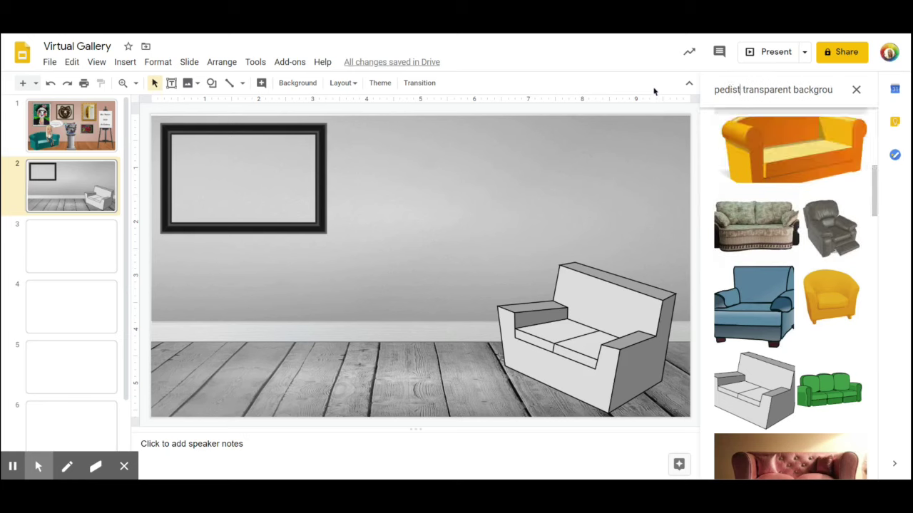
key("Return")
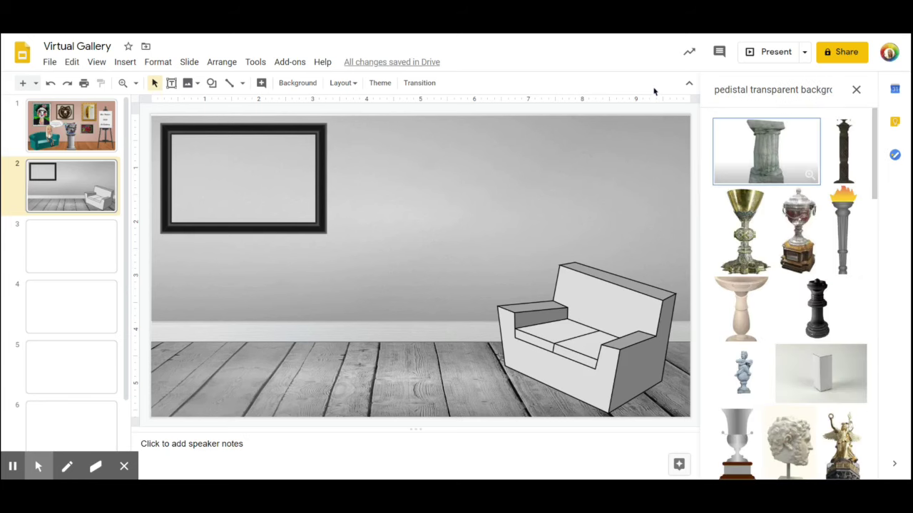
left_click(827, 372)
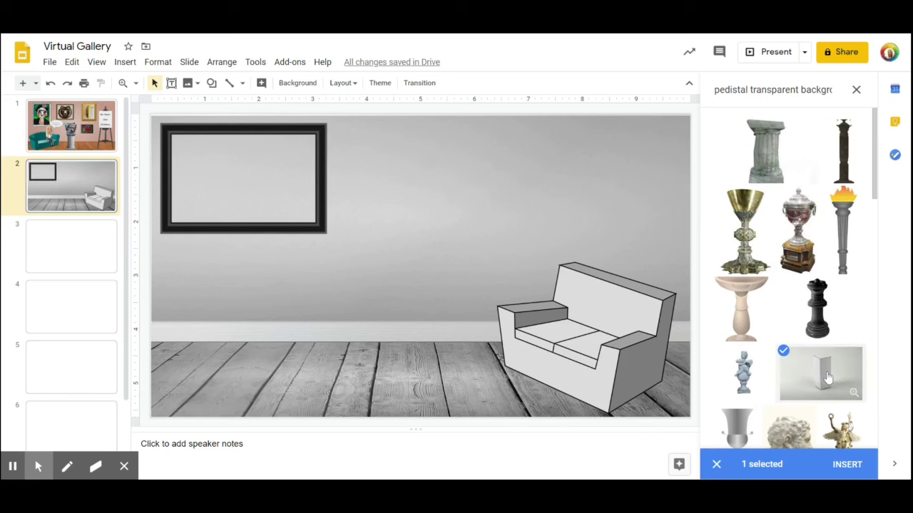
left_click(846, 464)
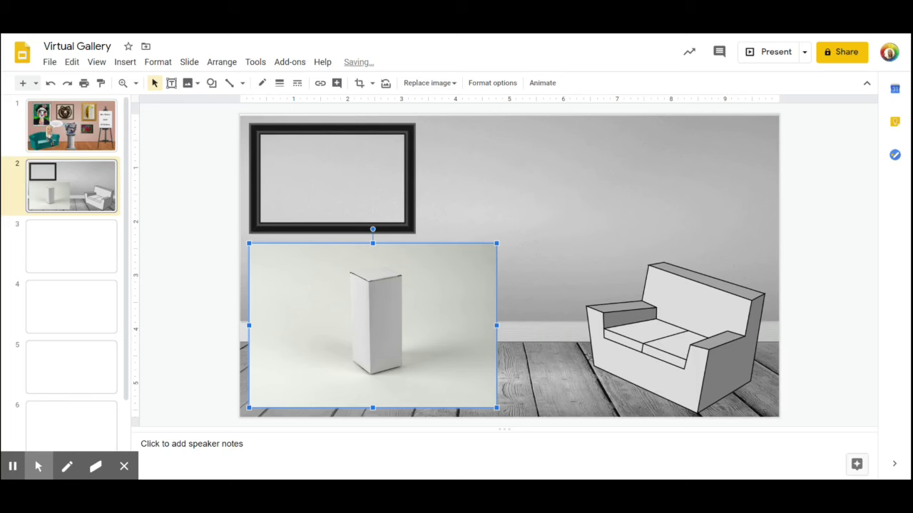
right_click(381, 330)
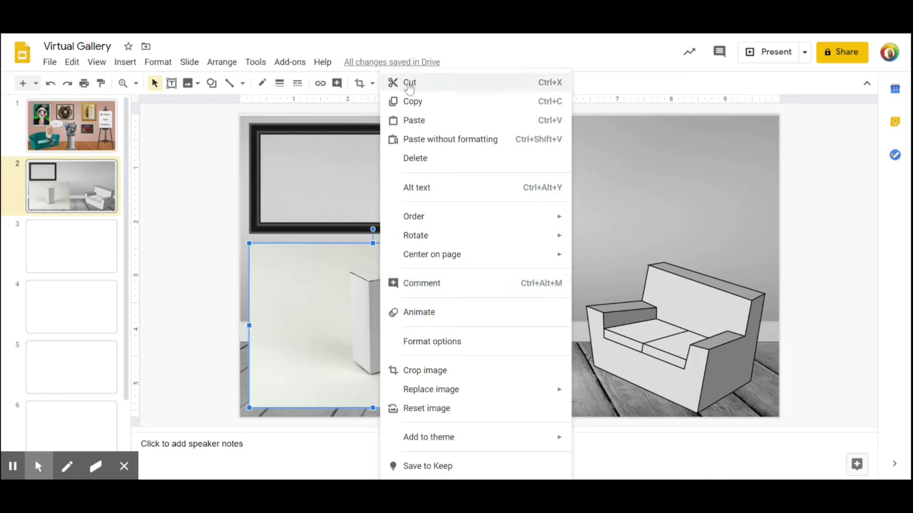
left_click(409, 84)
Step: Insert the black I-shaped pedestal image from the transparent-background pedestal search
left_click(127, 65)
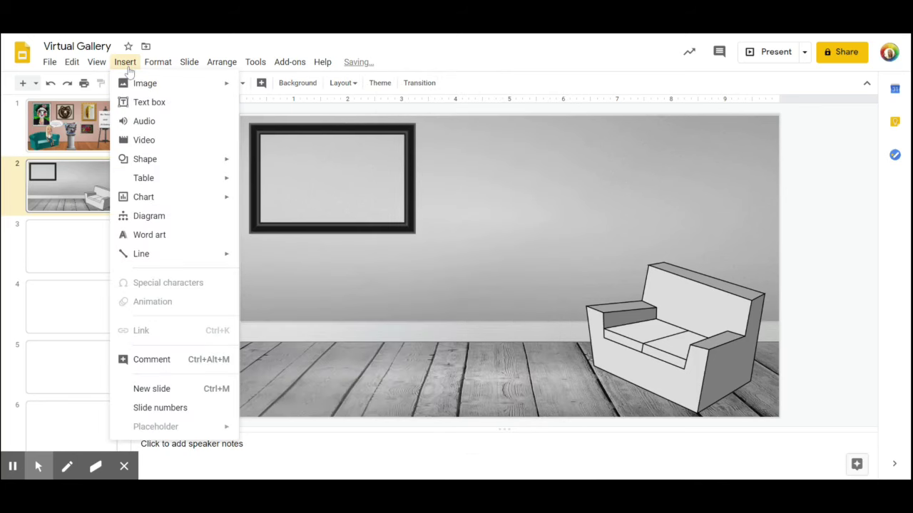
mouse_move(145, 85)
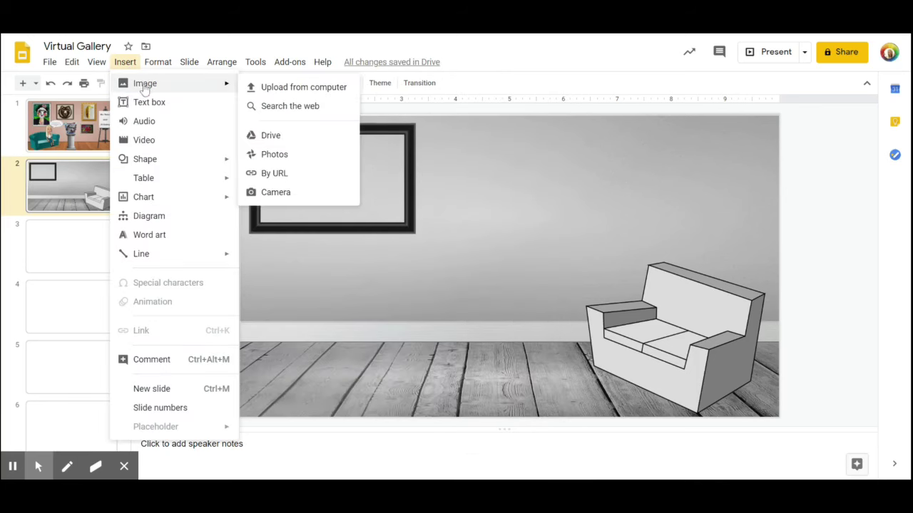
left_click(272, 108)
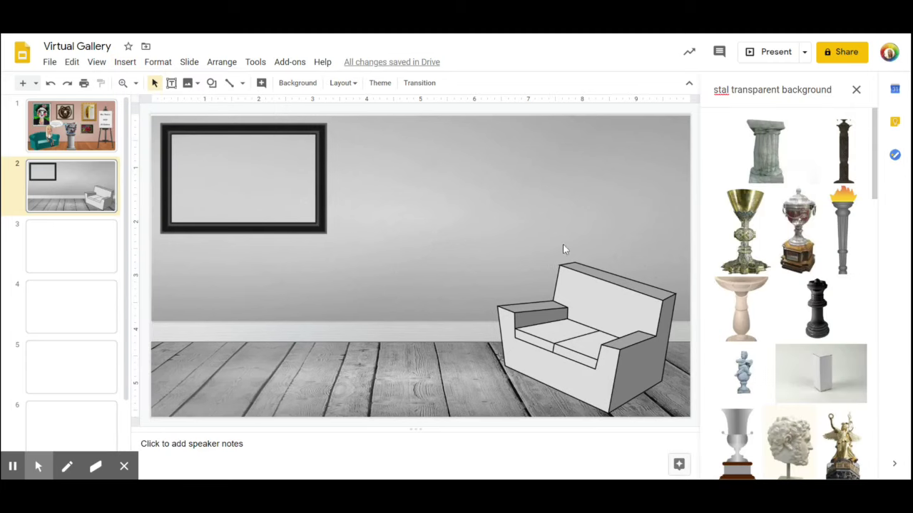
scroll(790, 236, "down", 1)
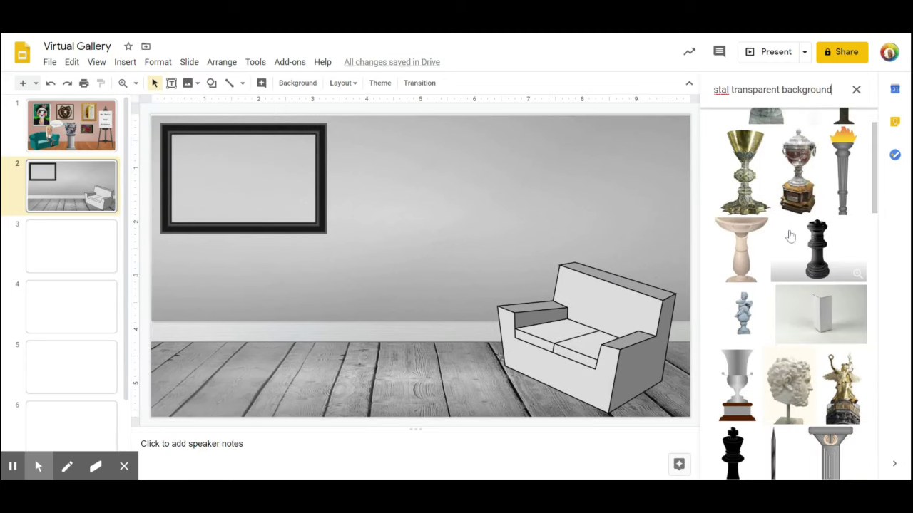
scroll(824, 309, "down", 20)
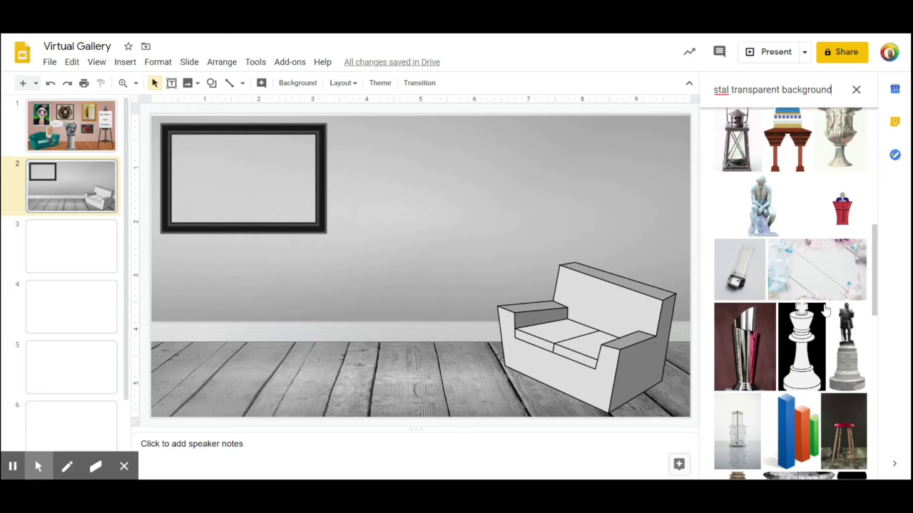
scroll(825, 310, "down", 2)
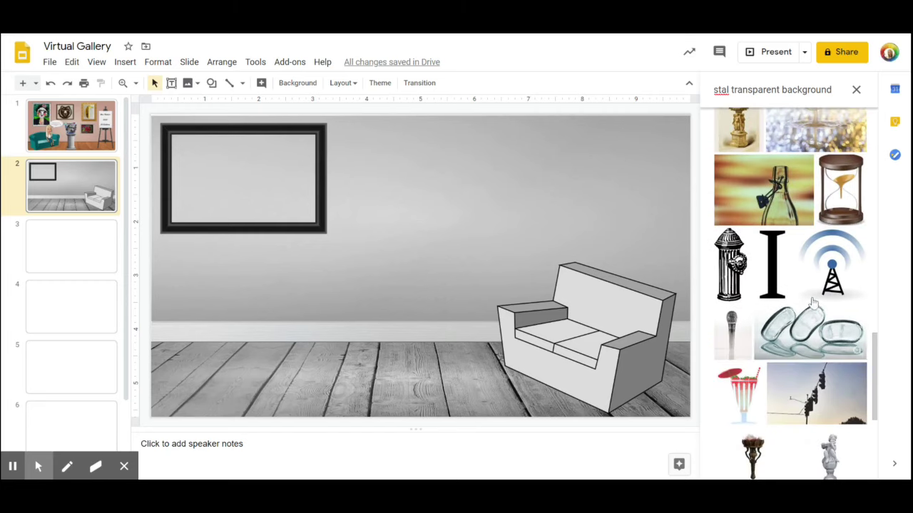
left_click(770, 261)
left_click(847, 464)
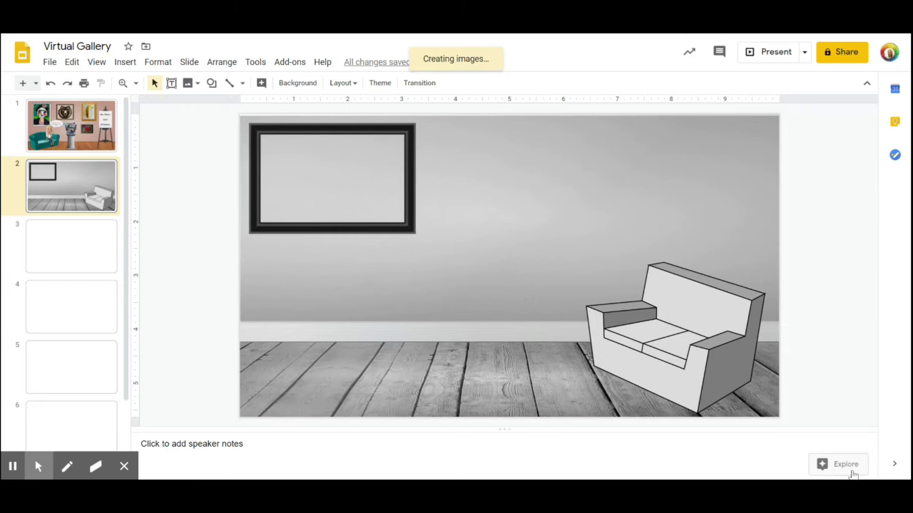
Step: Shrink the pedestal and stand it on the floor in the middle of the room
left_click_drag(523, 277, 510, 322)
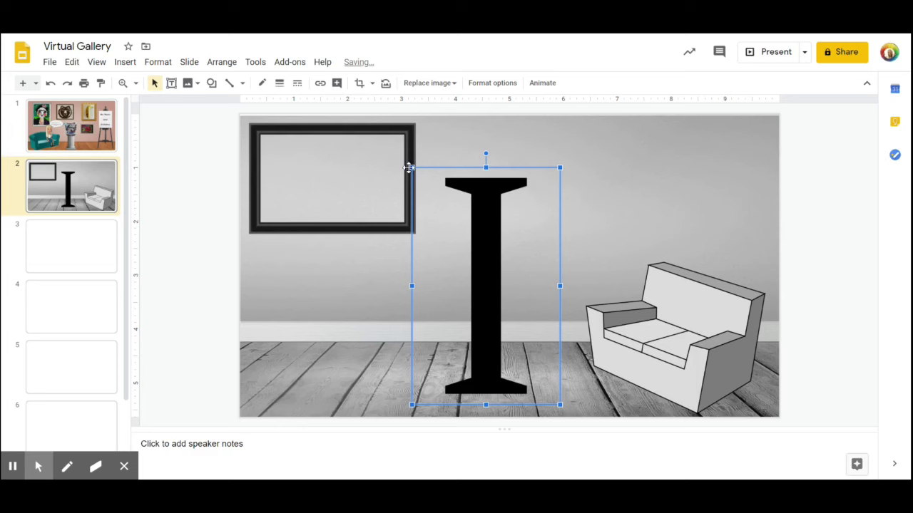
left_click_drag(411, 168, 483, 275)
left_click_drag(520, 322, 478, 317)
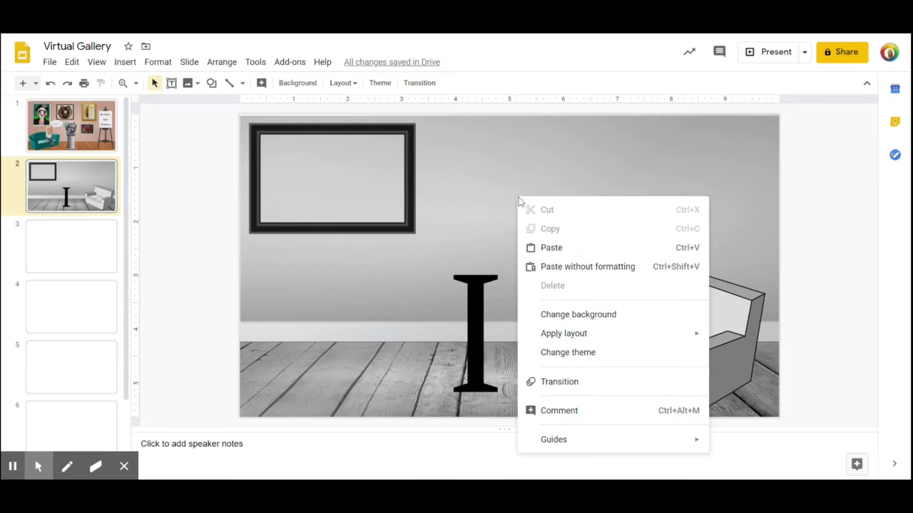
Step: Paste a copy of the black frame, make it smaller and squarer, and hang it upper right
left_click(529, 244)
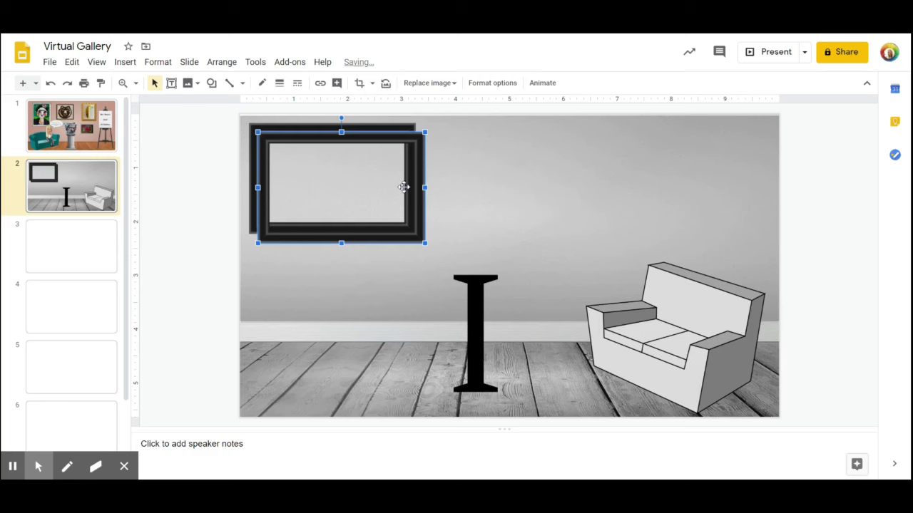
left_click_drag(361, 183, 482, 189)
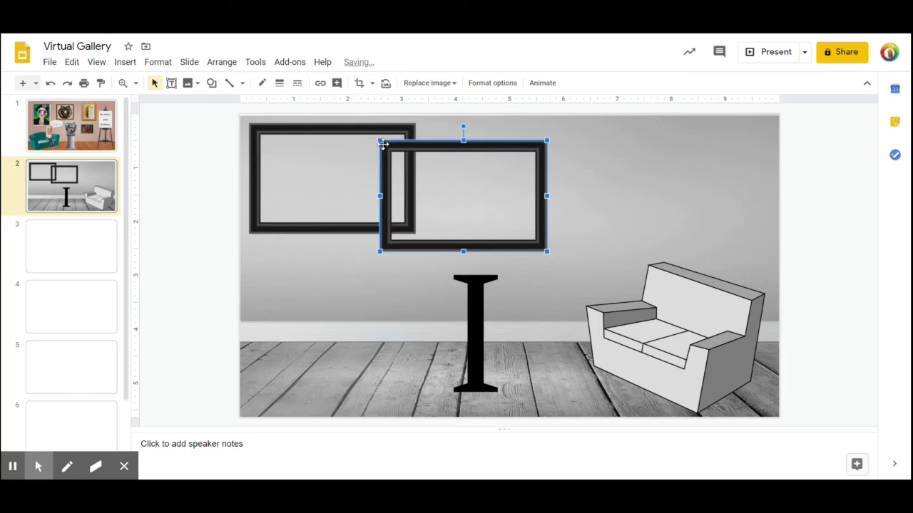
left_click_drag(382, 141, 430, 174)
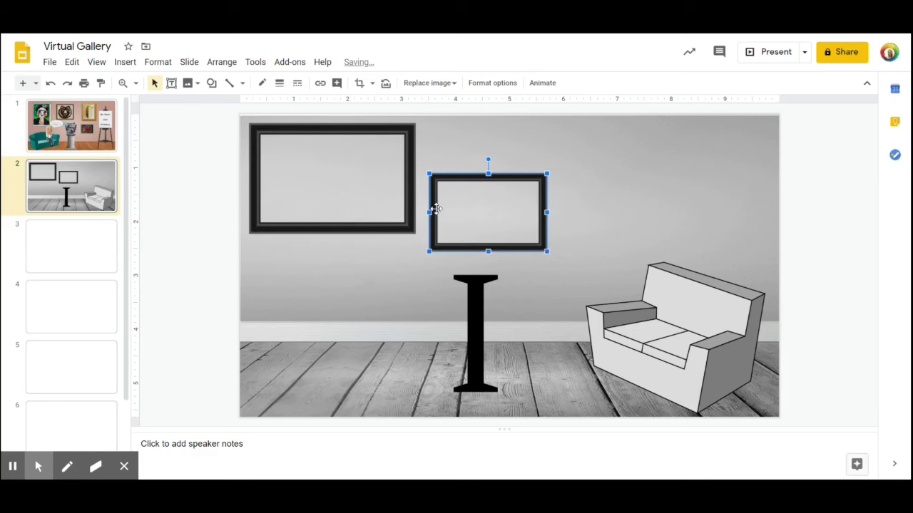
left_click_drag(430, 212, 462, 213)
left_click_drag(505, 172, 505, 160)
left_click_drag(503, 200, 599, 193)
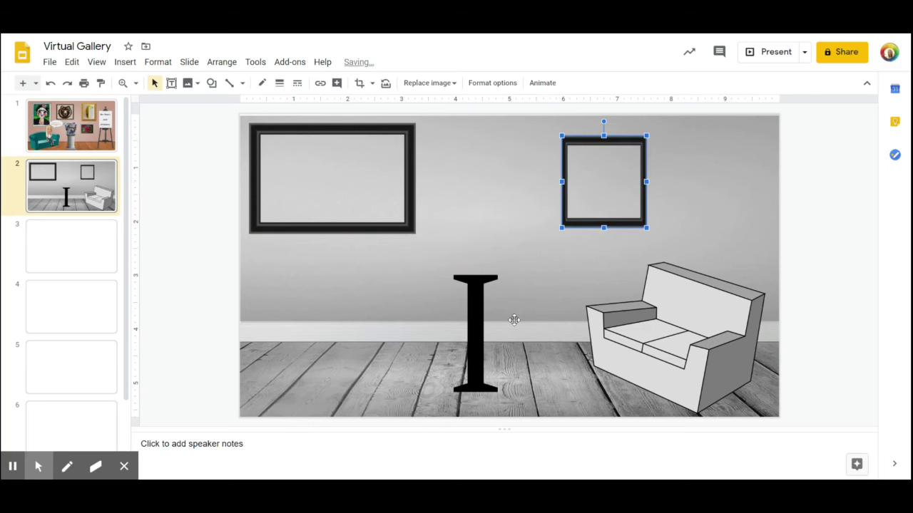
Step: Paste the mosaic flower artwork, shrink it, and move it into the large left frame
right_click(298, 175)
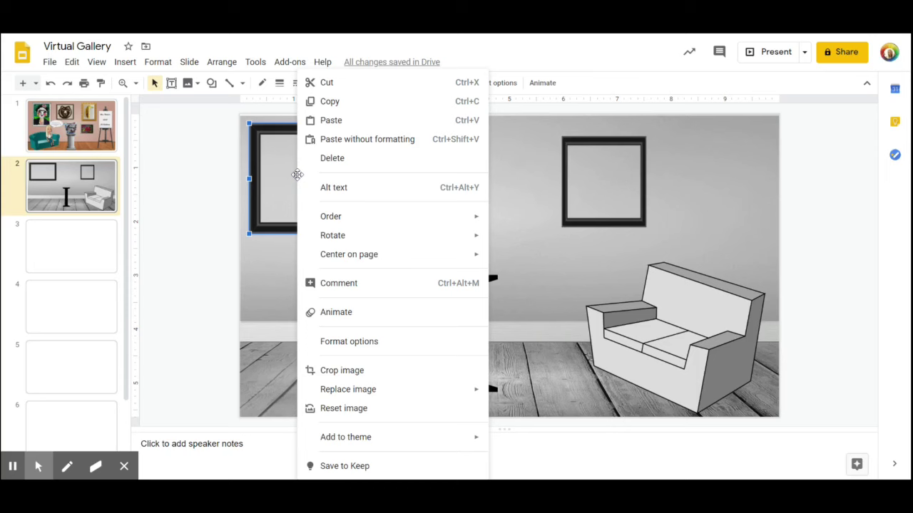
left_click(321, 120)
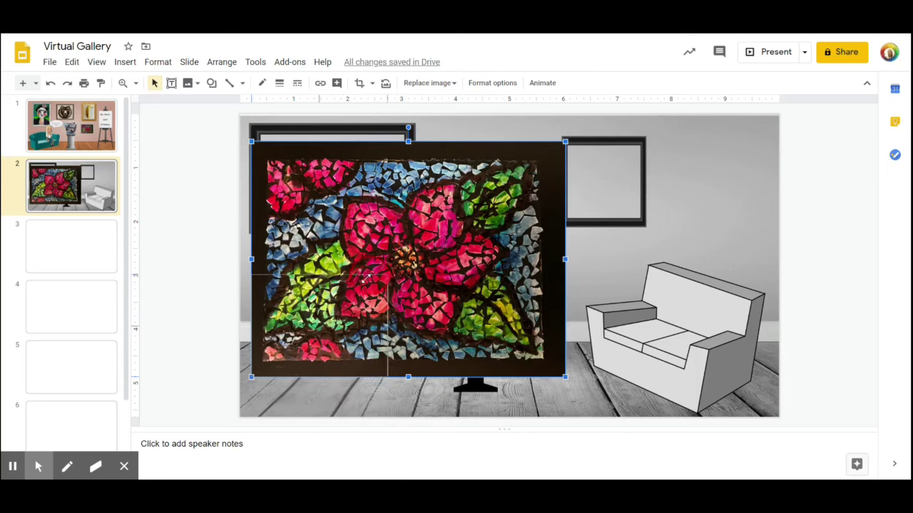
left_click_drag(565, 142, 369, 288)
left_click_drag(357, 344, 369, 184)
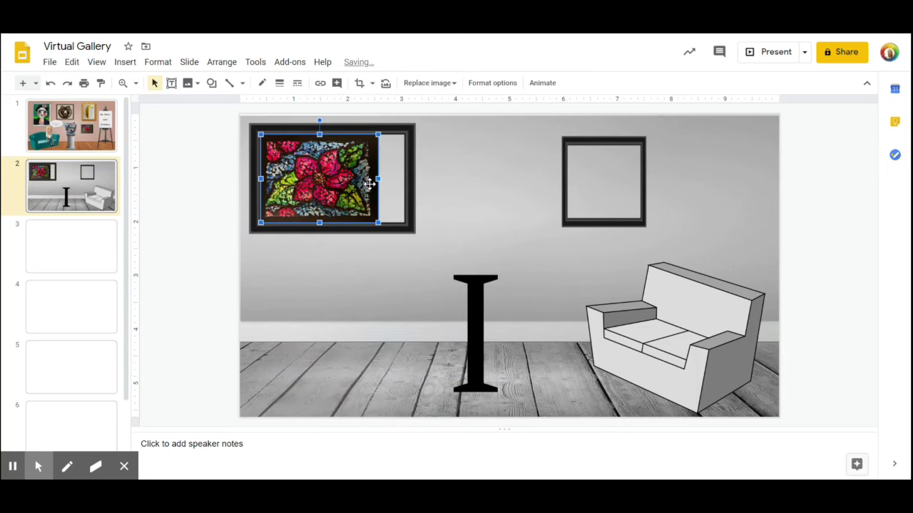
left_click(410, 180)
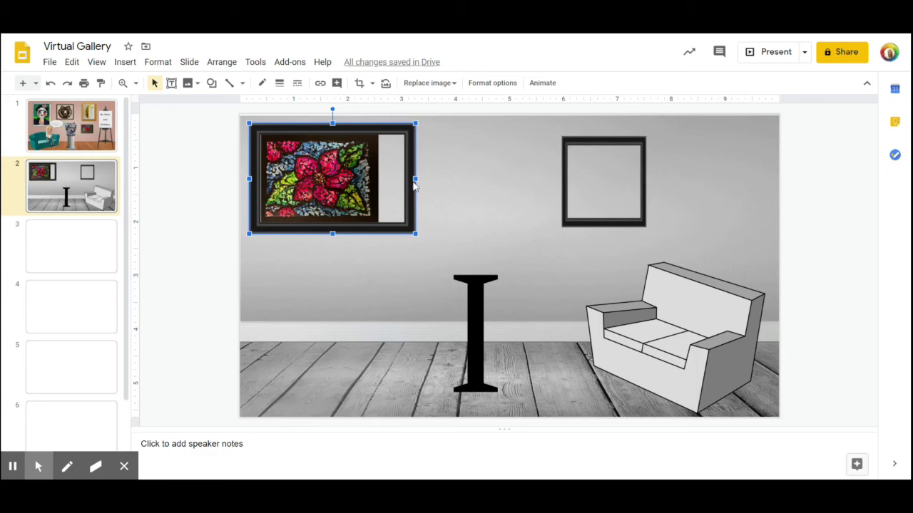
left_click(422, 184)
left_click(409, 182)
key("ctrl+z")
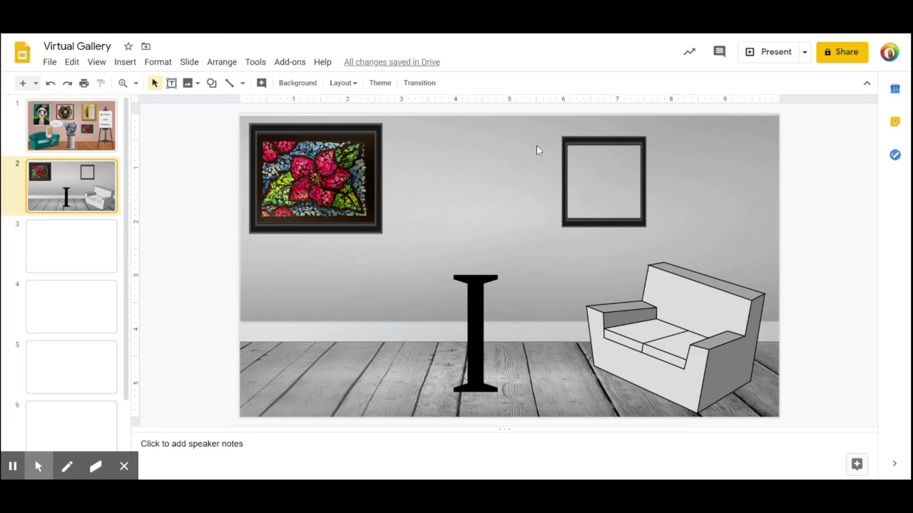
Step: Paste the drawn-on banana photo, fit it into the small right frame, and narrow that frame around it
right_click(591, 161)
left_click(613, 119)
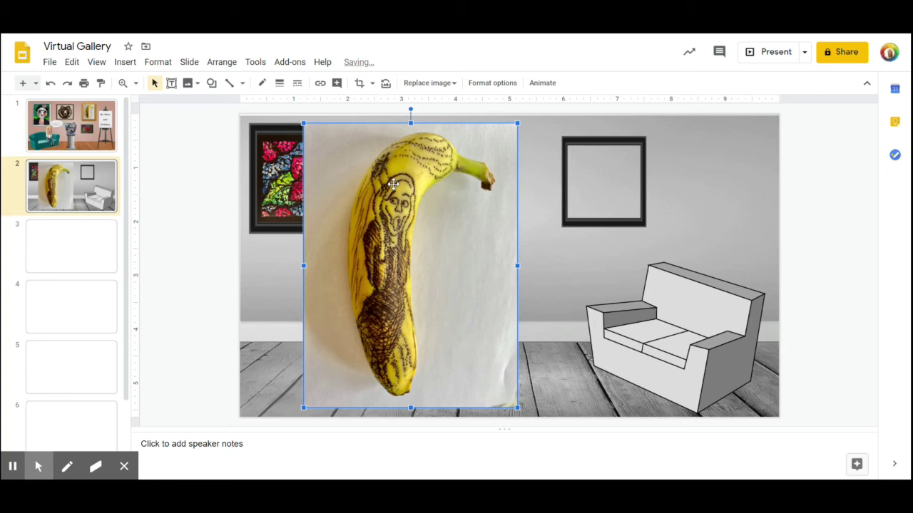
left_click(306, 123)
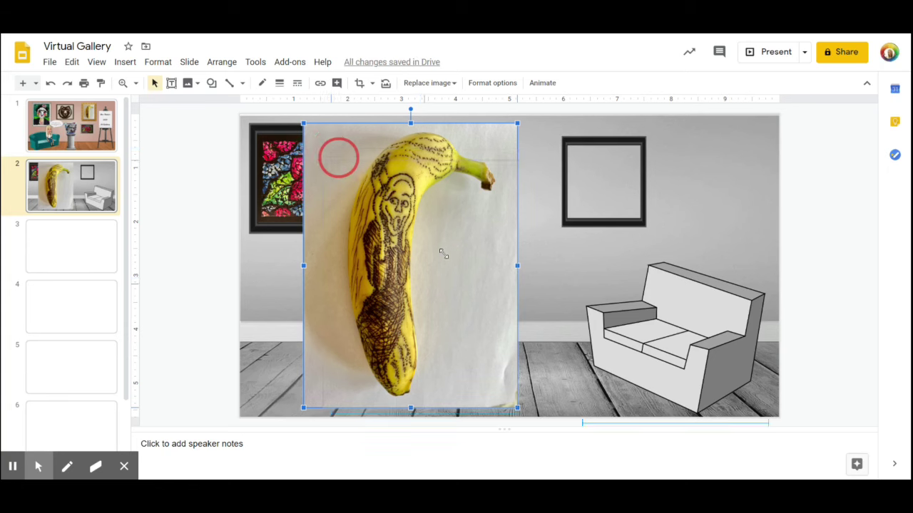
left_click_drag(442, 254, 471, 287)
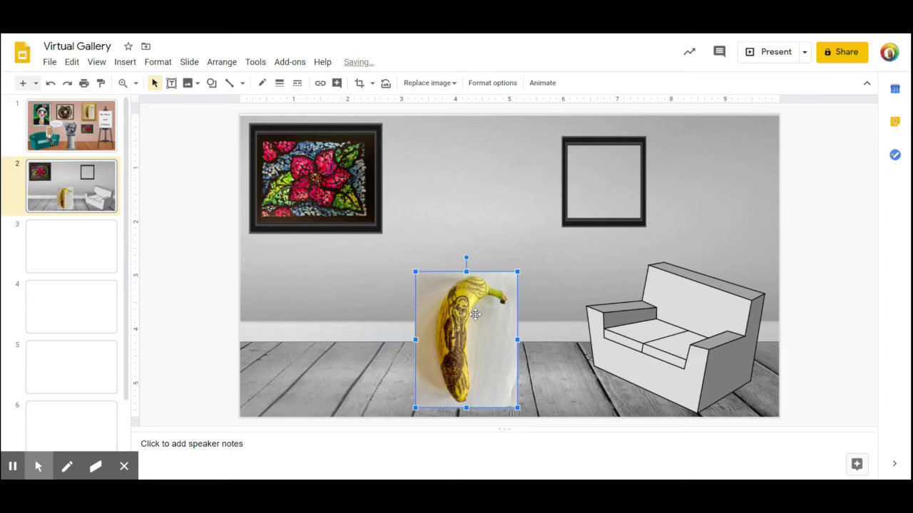
left_click_drag(483, 338, 636, 213)
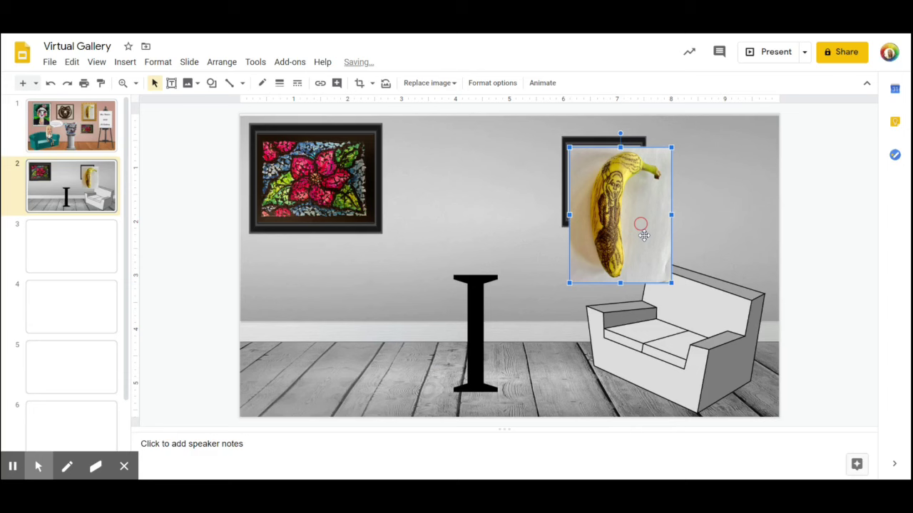
left_click_drag(671, 286, 657, 240)
left_click(640, 225)
left_click_drag(657, 189, 641, 193)
left_click(681, 211)
left_click(618, 209)
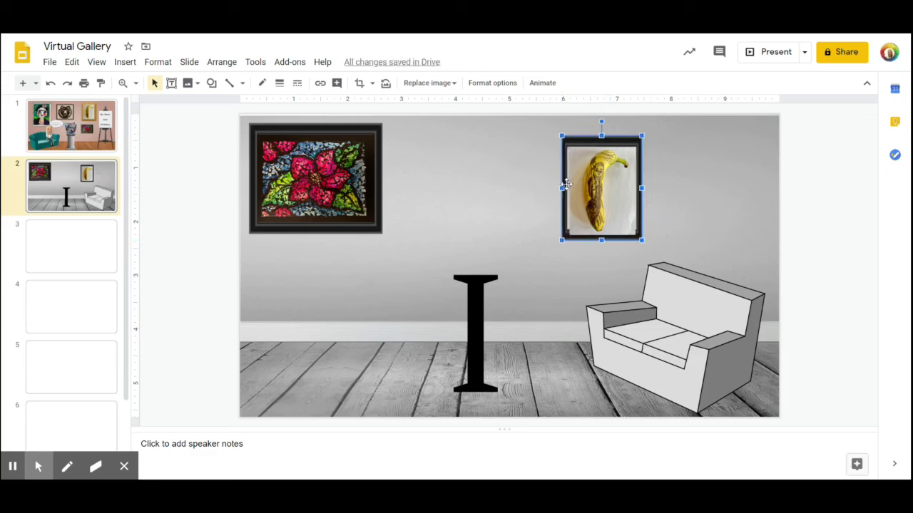
mouse_move(563, 188)
left_mouse_down()
mouse_move(572, 192)
mouse_move(563, 190)
left_mouse_up()
left_click(552, 271)
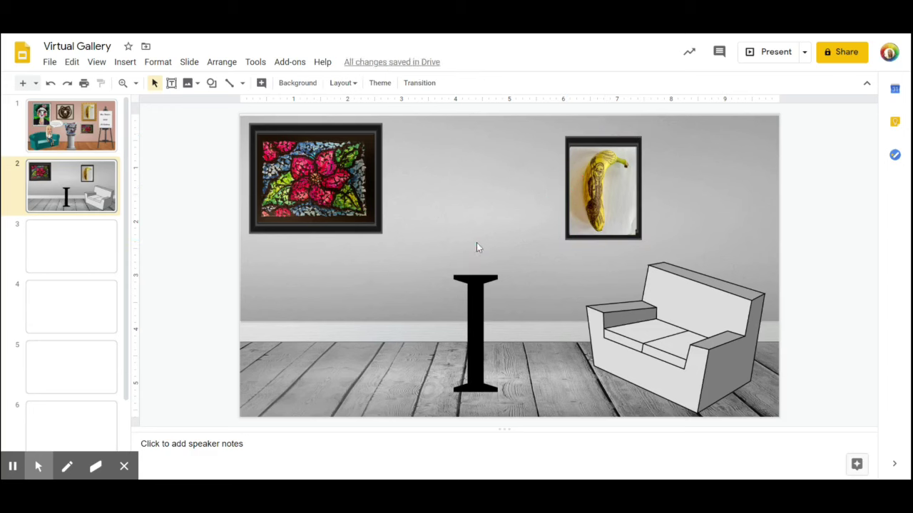
Step: Paste the blue swirled sculpture photo into remove.bg to strip its background
key("ctrl+Tab")
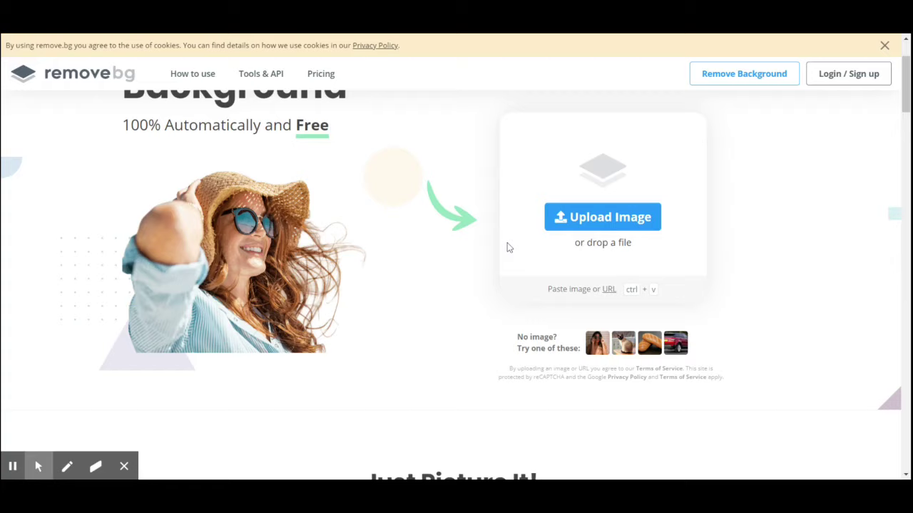
key("ctrl+v")
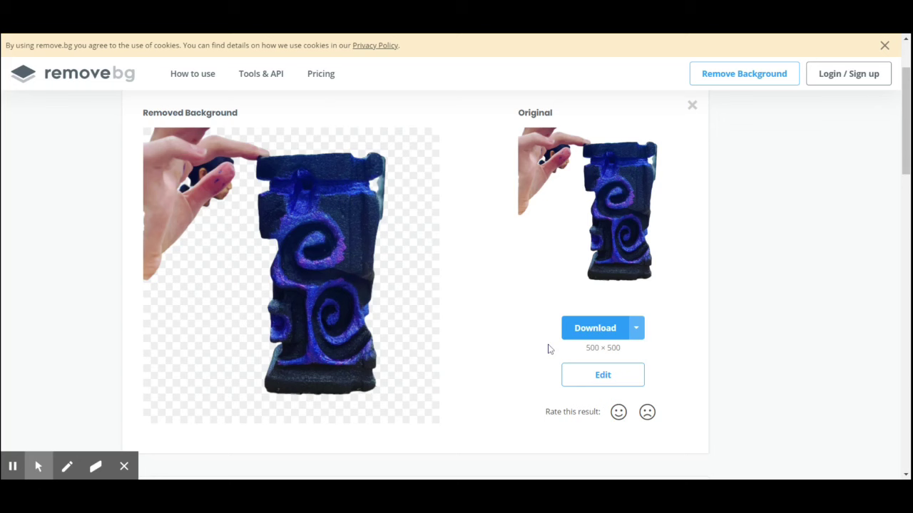
Step: In remove.bg's Erase/Restore editor, enlarge the brush and erase the background beside the pot's top
left_click(597, 378)
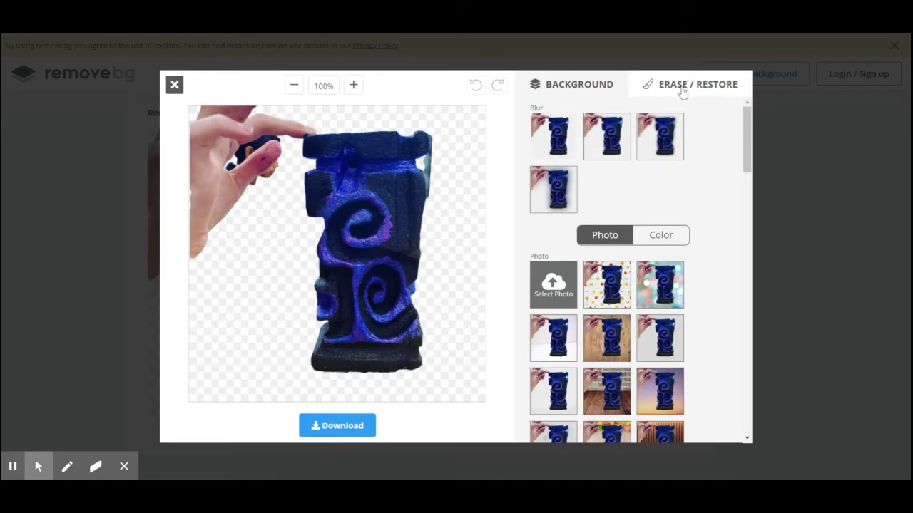
left_click(682, 93)
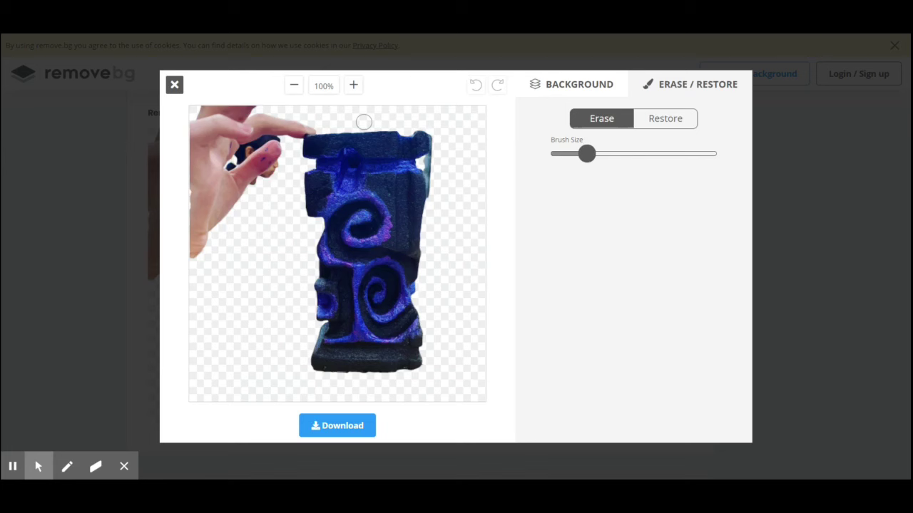
left_click_drag(586, 153, 633, 153)
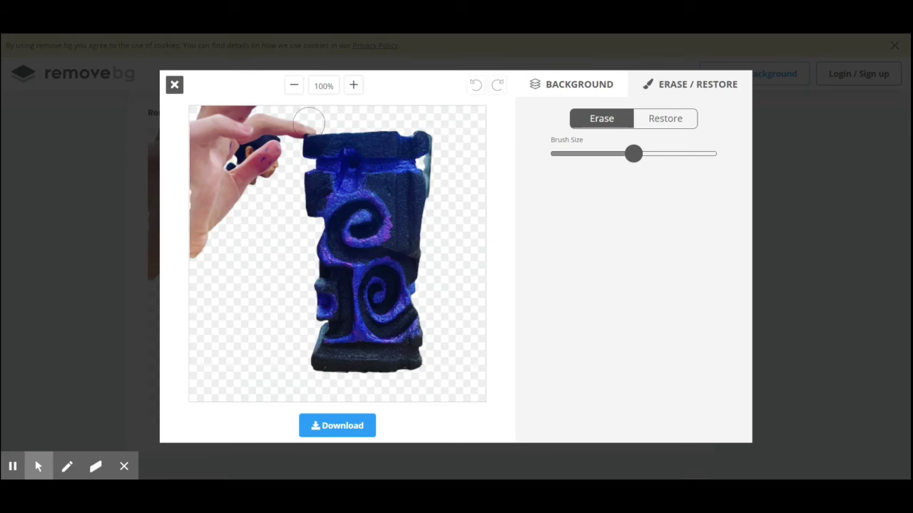
mouse_move(310, 118)
left_mouse_down()
mouse_move(281, 122)
mouse_move(291, 127)
mouse_move(261, 147)
left_mouse_up()
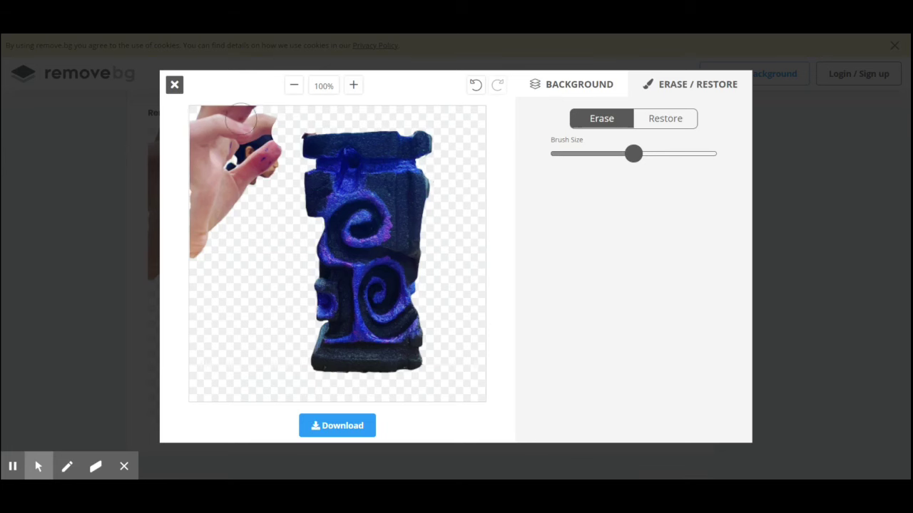
Step: Erase the hand and red scraps, switch to Restore, and download the edited pot image
left_click_drag(632, 154, 716, 154)
mouse_move(268, 121)
left_mouse_down()
mouse_move(222, 143)
mouse_move(208, 223)
mouse_move(195, 152)
left_mouse_up()
left_click_drag(716, 154, 604, 154)
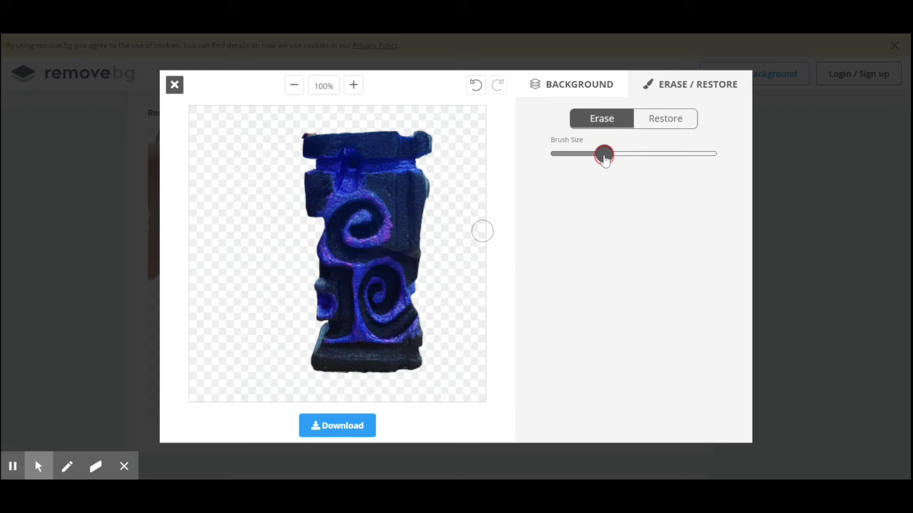
left_click_drag(278, 125, 311, 133)
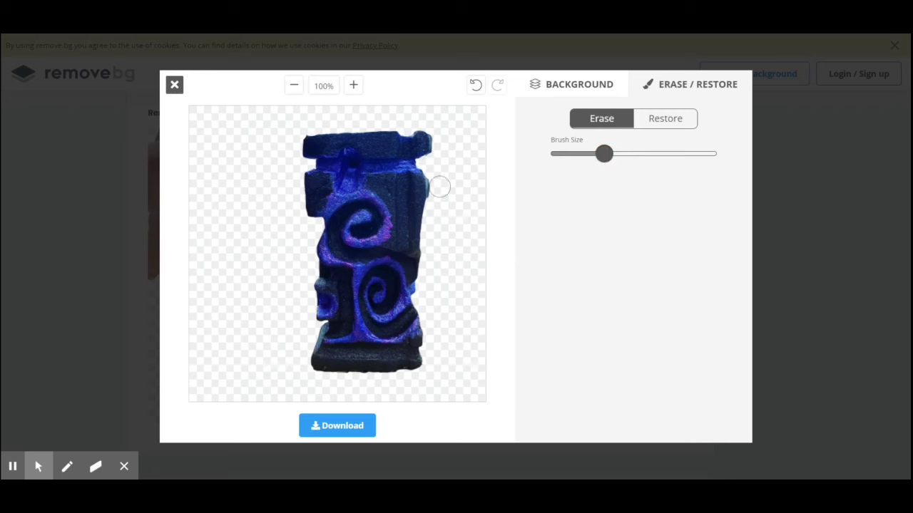
left_click(640, 123)
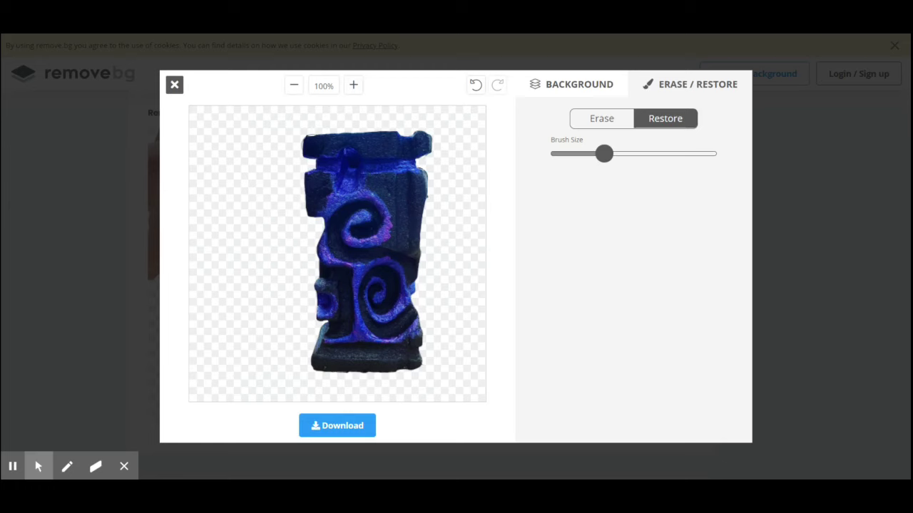
left_click(370, 424)
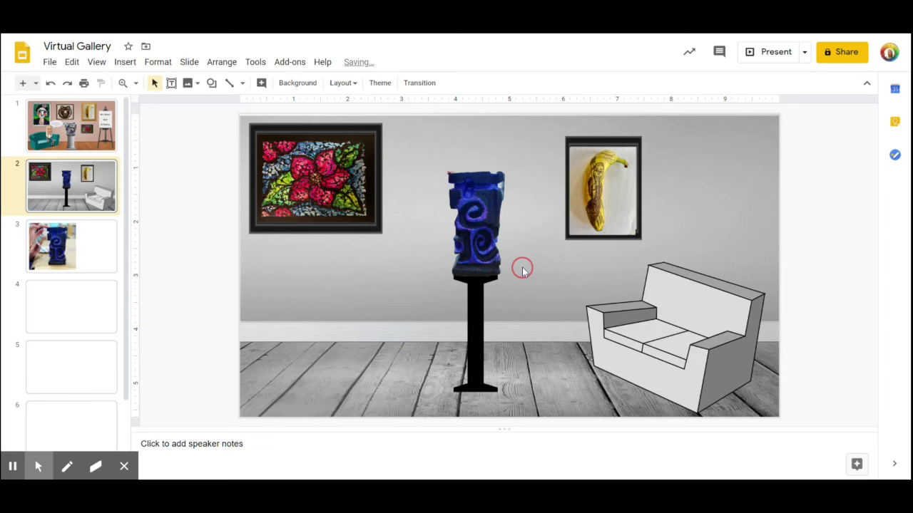
Step: Shrink the blue pot image and set it on the pedestal
left_click(467, 191)
left_click_drag(446, 171, 467, 189)
left_click_drag(475, 231, 476, 236)
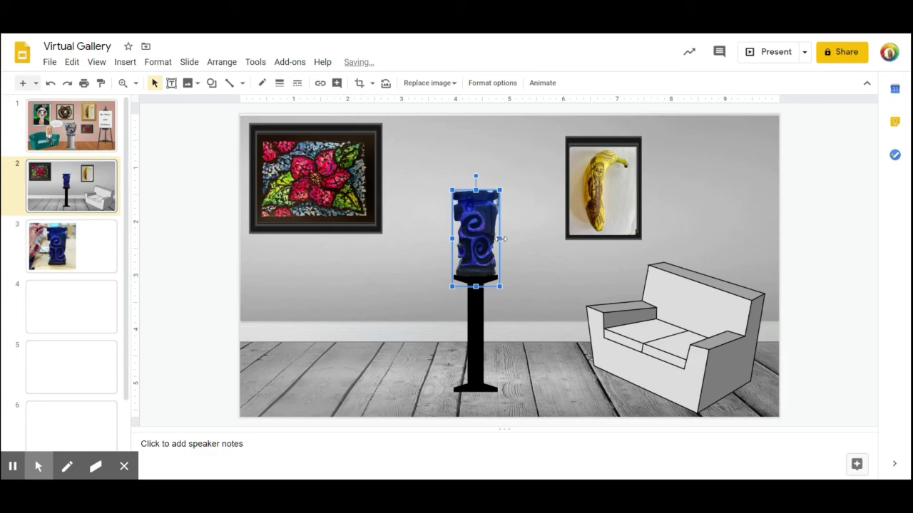
left_click(517, 241)
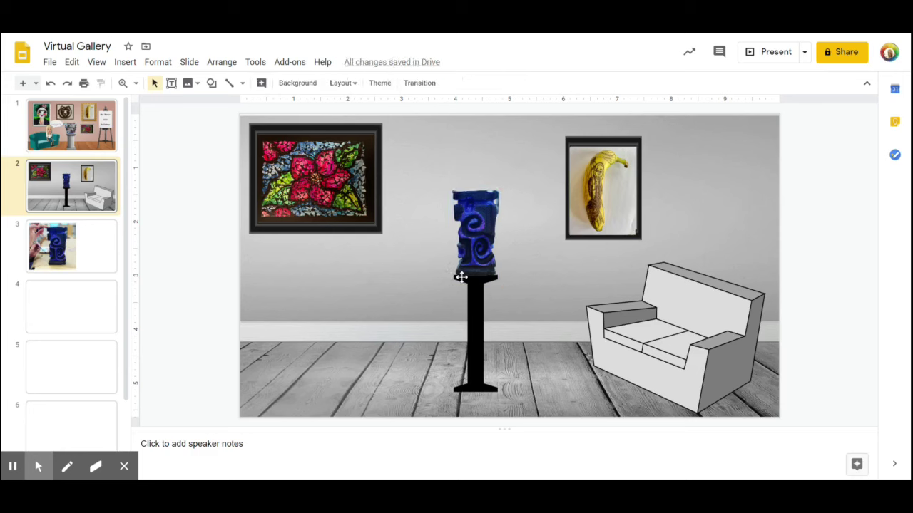
Step: Move the black pedestal right and place the pot back on its top
left_click_drag(472, 320, 512, 335)
left_click_drag(481, 264, 526, 257)
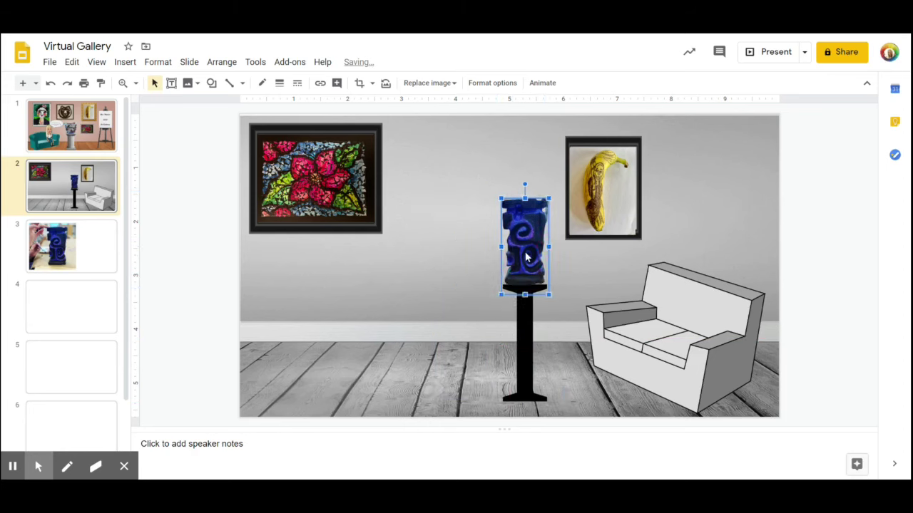
left_click(554, 325)
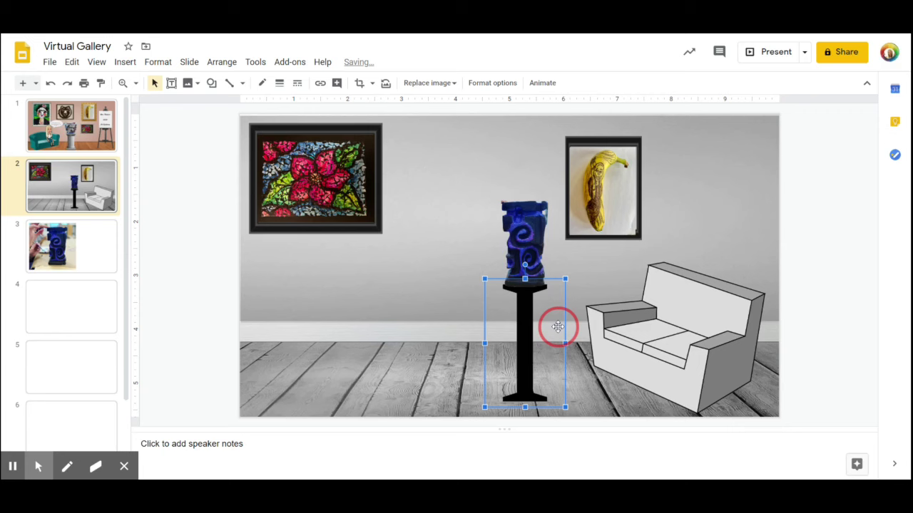
Step: Insert a transparent chalkboard easel from a web image search, enlarged at lower left
left_click(125, 62)
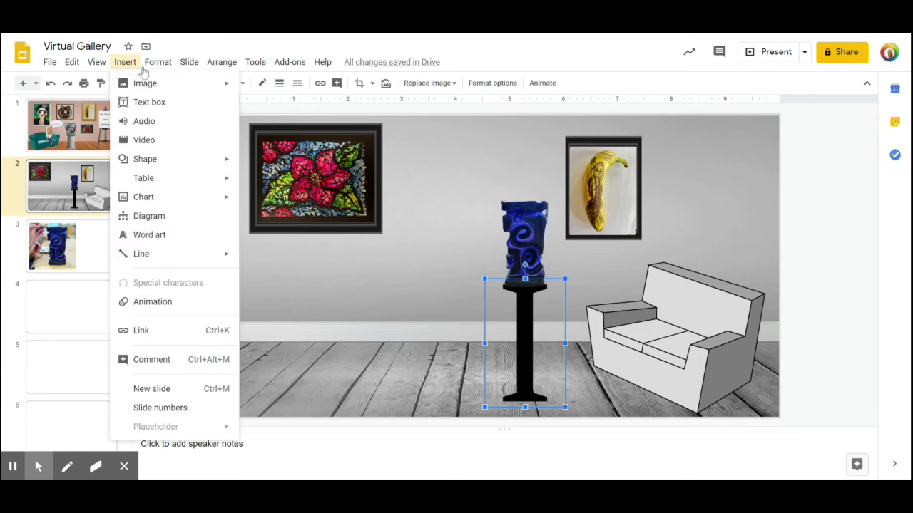
mouse_move(146, 84)
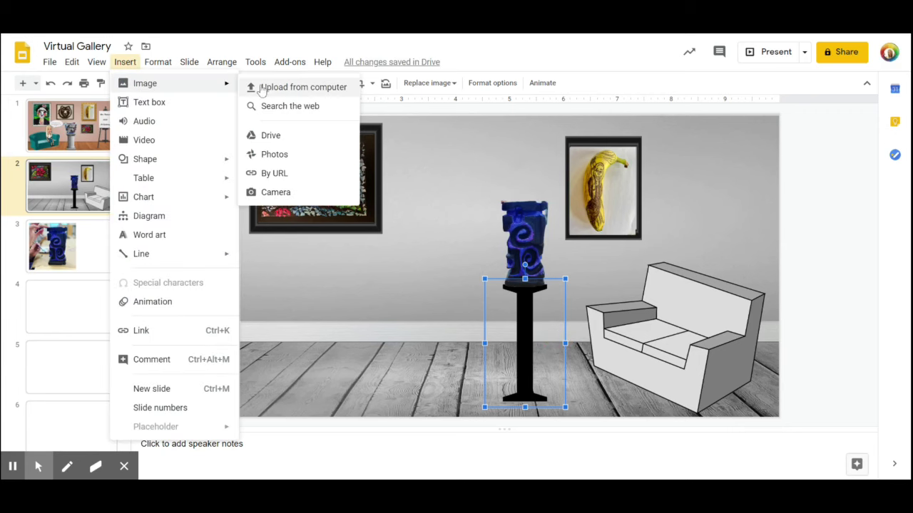
left_click(282, 106)
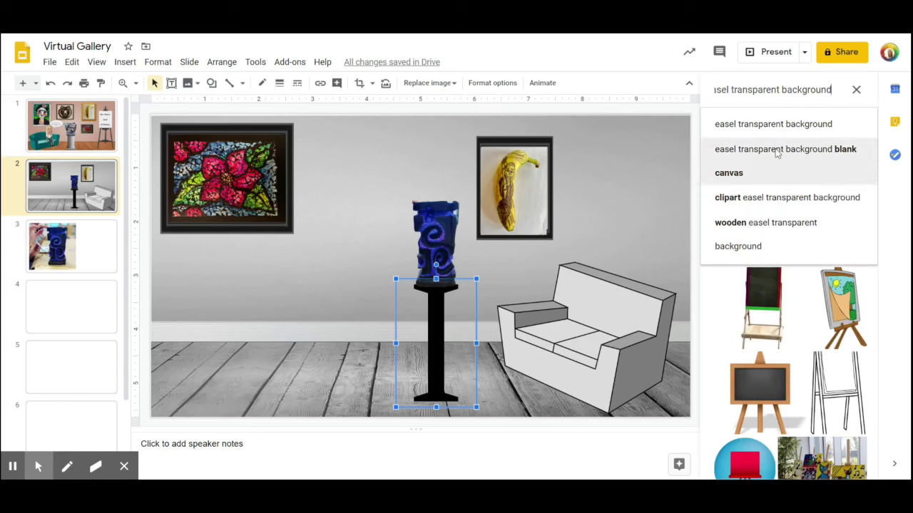
left_click(774, 125)
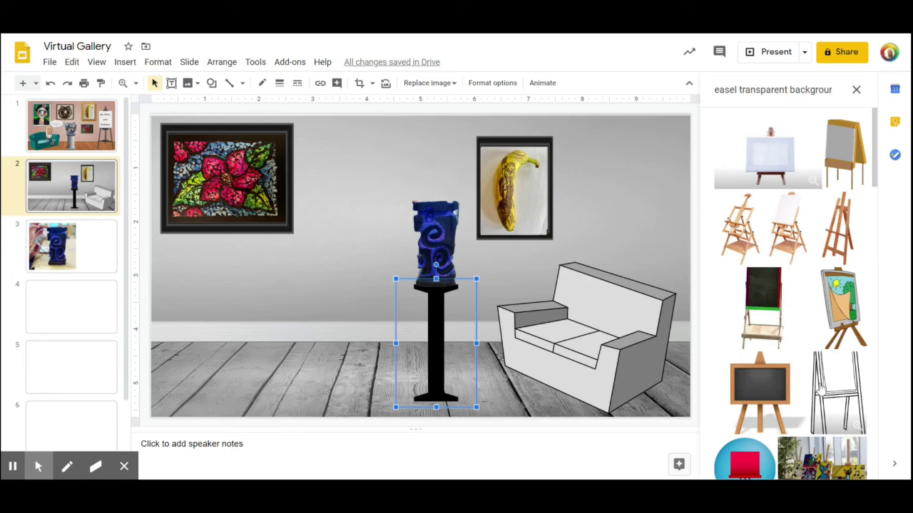
scroll(784, 393, "down", 2)
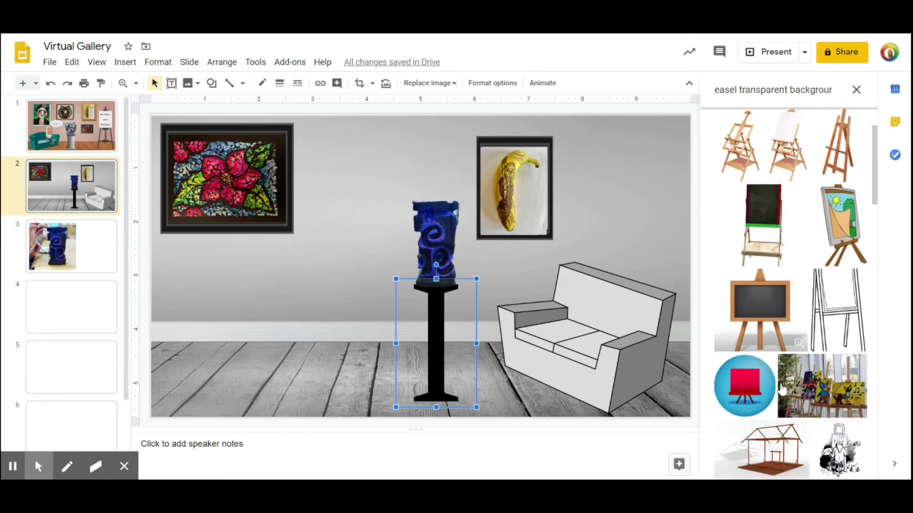
left_click(761, 279)
left_click(848, 464)
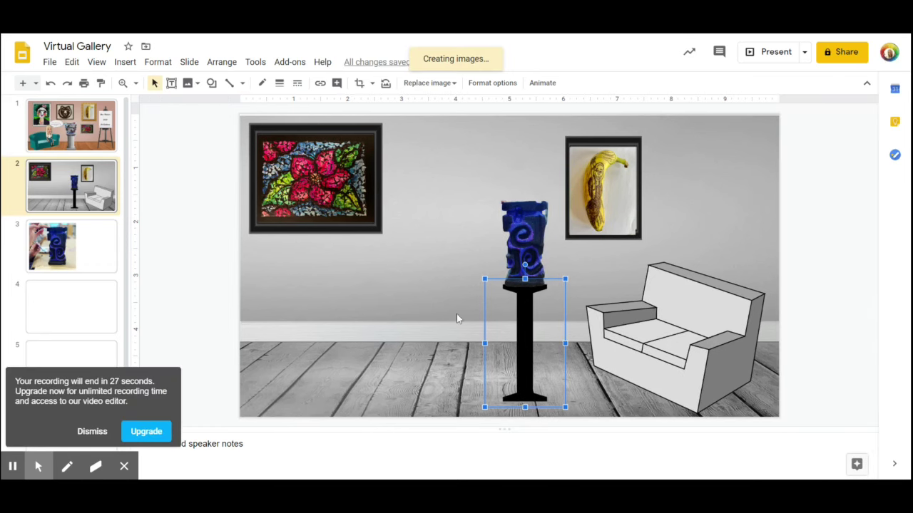
left_click_drag(406, 244, 418, 234)
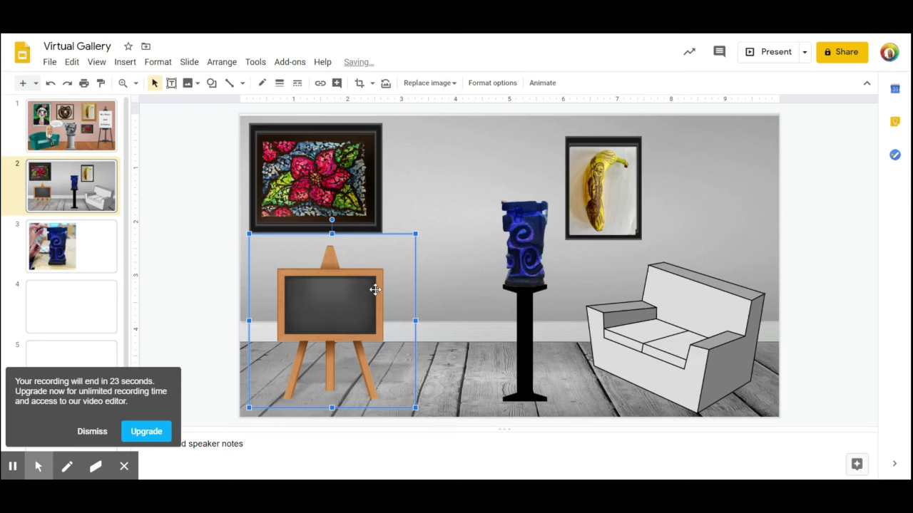
left_click_drag(347, 315, 372, 321)
Step: Add a white text box on the blackboard with the teacher's 'Art Show 2020' title
left_click(171, 83)
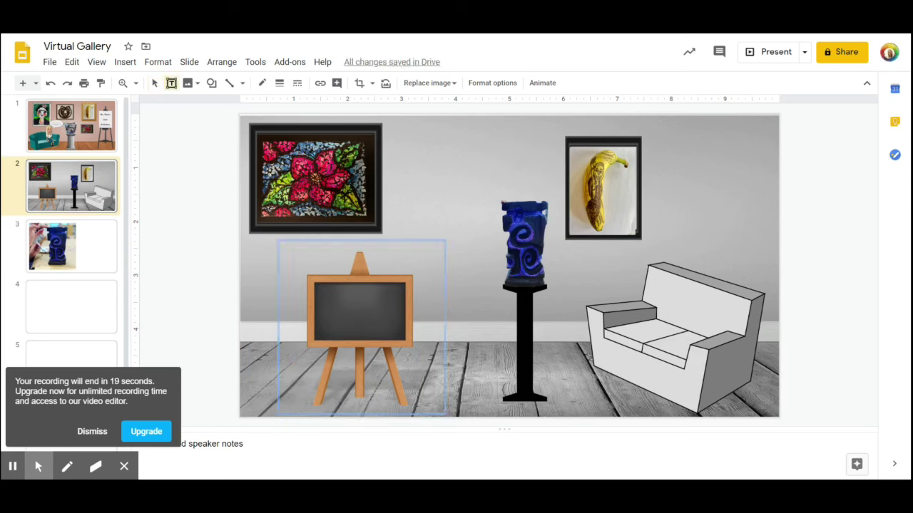
left_click_drag(316, 285, 403, 332)
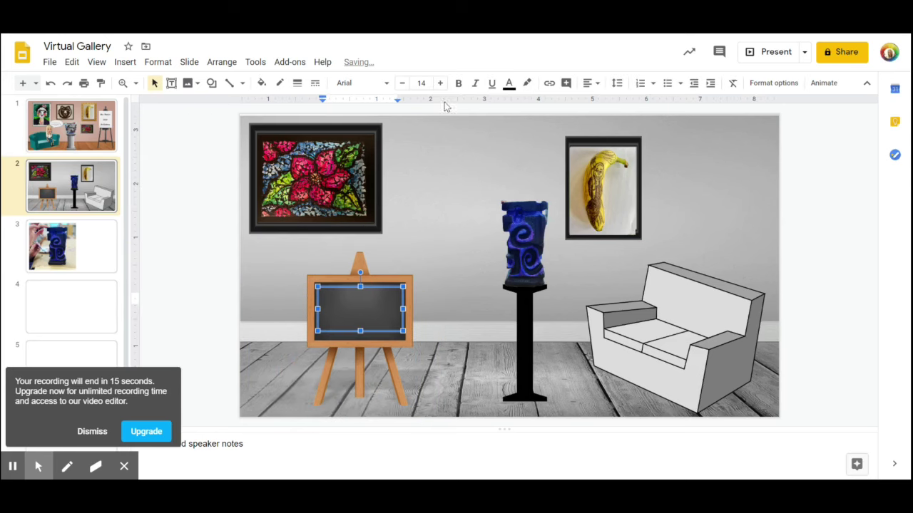
left_click(508, 83)
left_click(632, 108)
type("Mrs. Thiele's Art Show ")
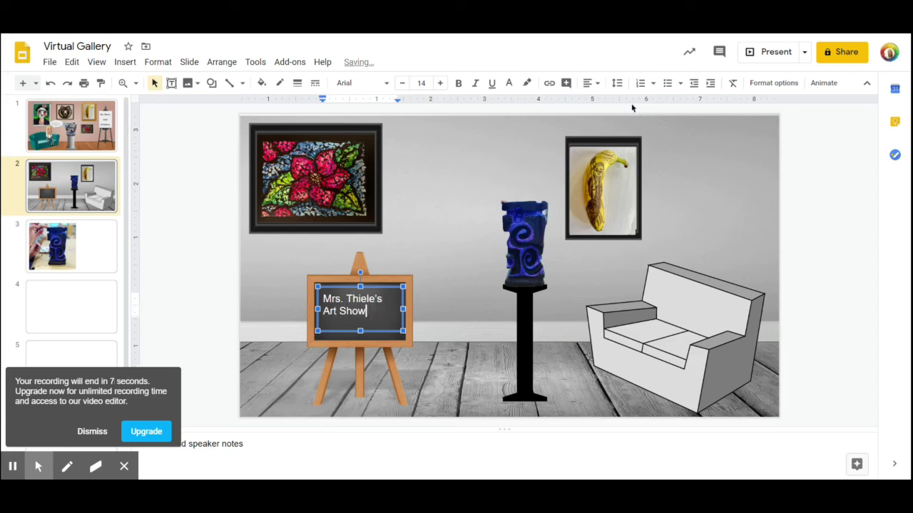
type("2020")
key("Escape")
key("Escape")
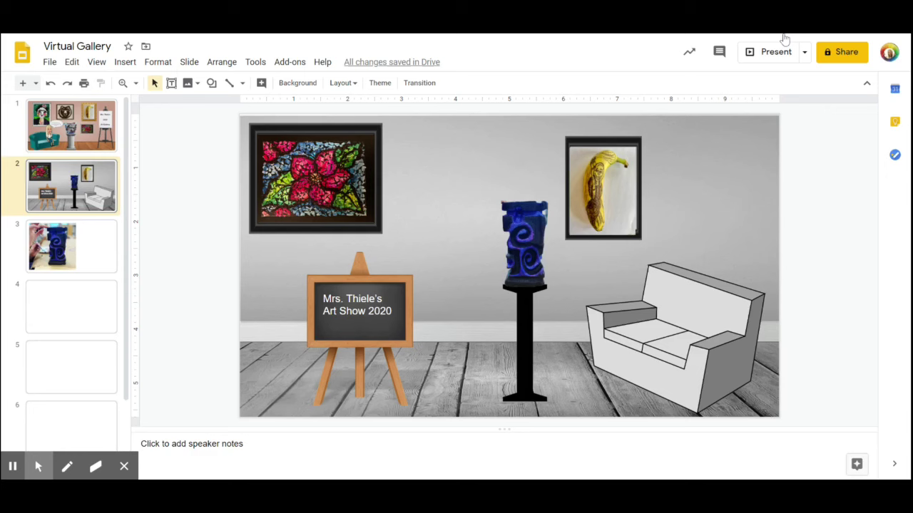
Step: Paste the Bitmoji at the couch, move it onto the white sofa, and enlarge it
left_click(619, 333)
right_click(621, 332)
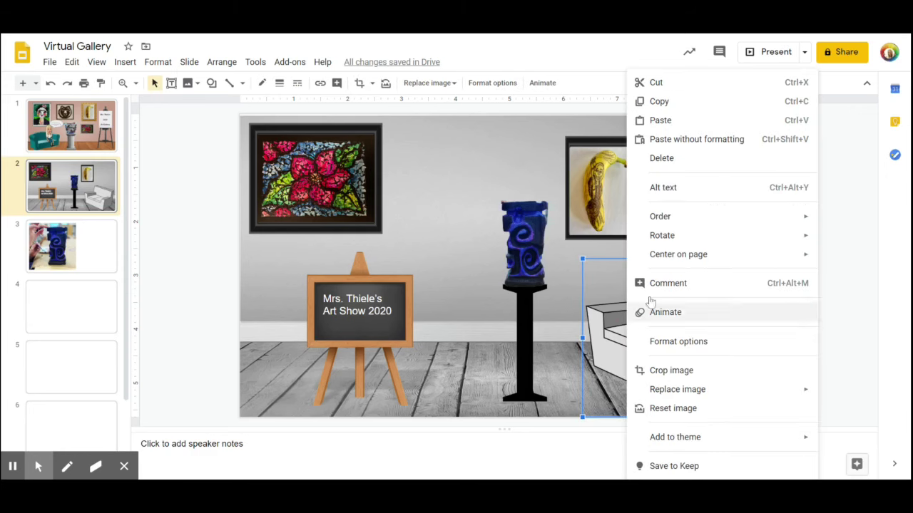
left_click(664, 135)
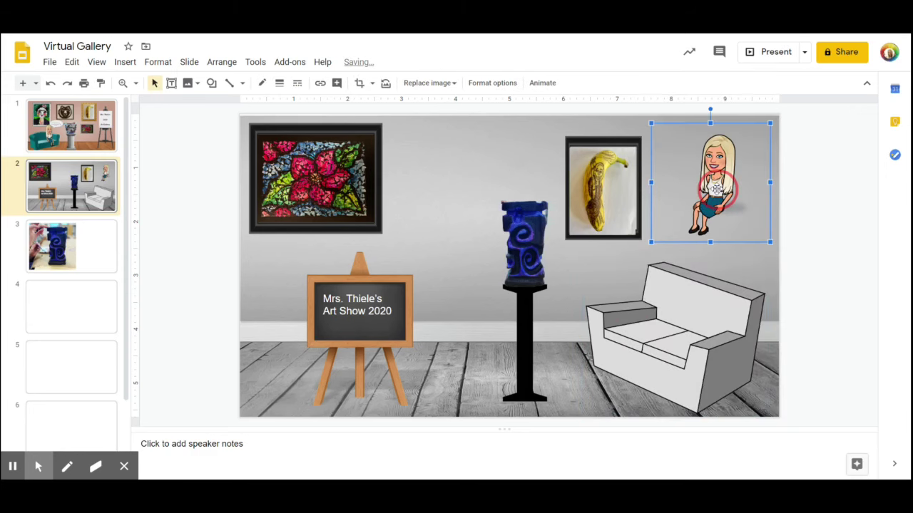
left_click_drag(636, 342, 639, 344)
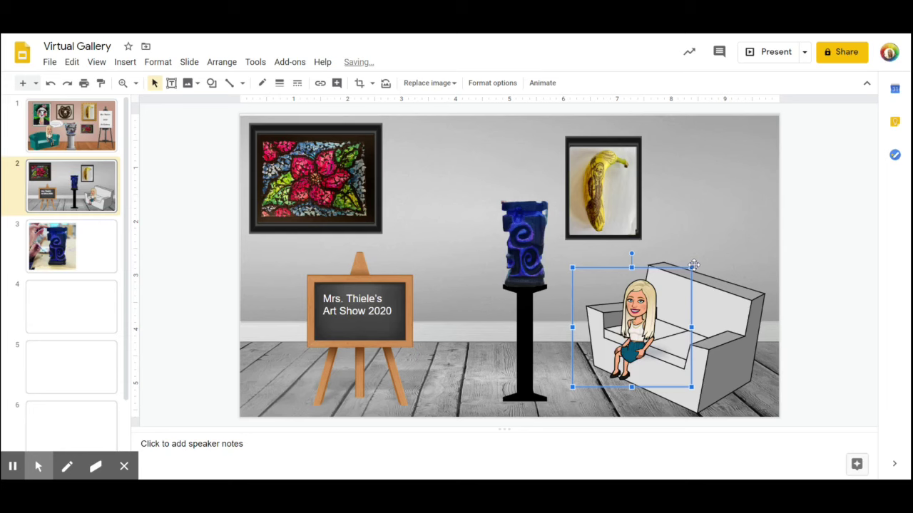
left_click_drag(692, 267, 729, 229)
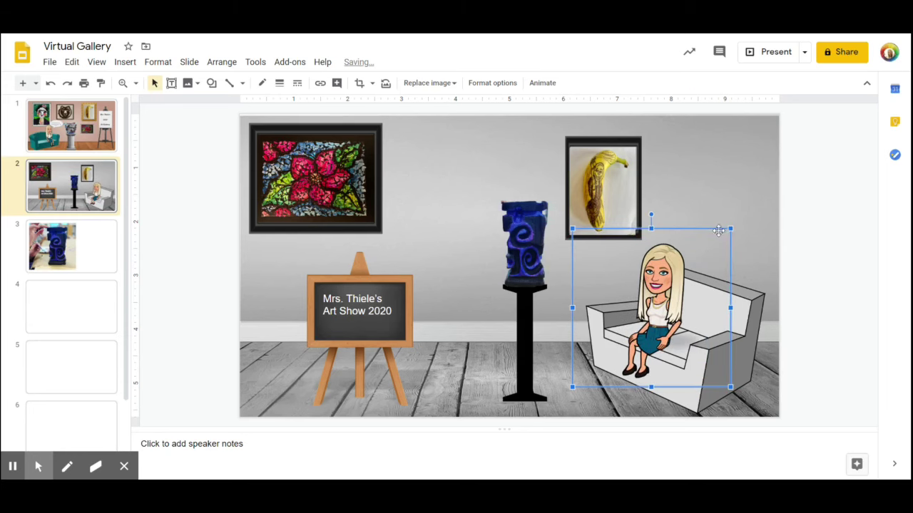
left_click(705, 190)
left_click(398, 334)
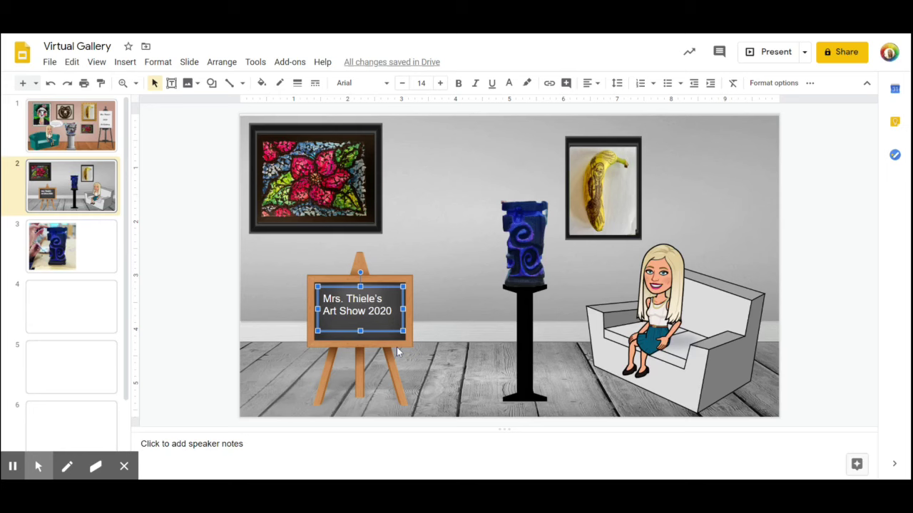
left_click(396, 348)
Step: Recolor the easel in Format options, trying Light 7 and Dark 2 before settling on Dark 5
right_click(388, 350)
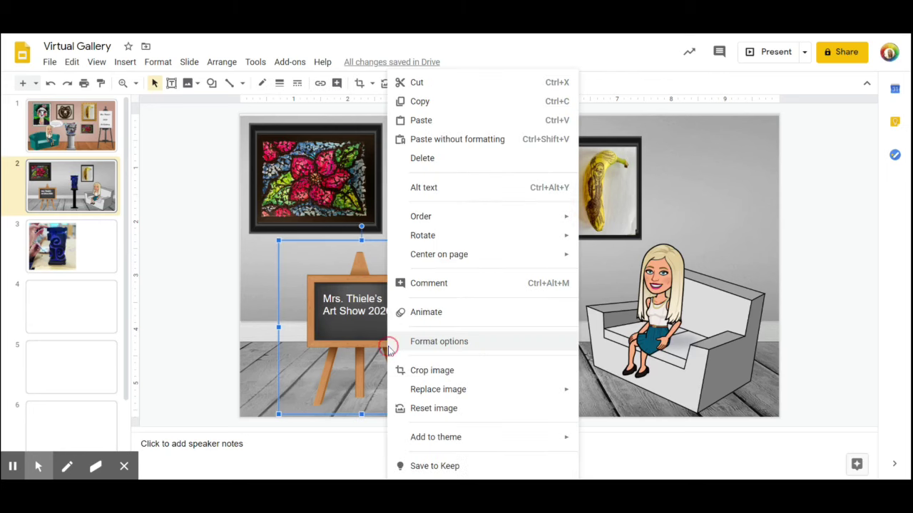
left_click(436, 343)
left_click(735, 225)
scroll(740, 334, "down", 1)
left_click(737, 268)
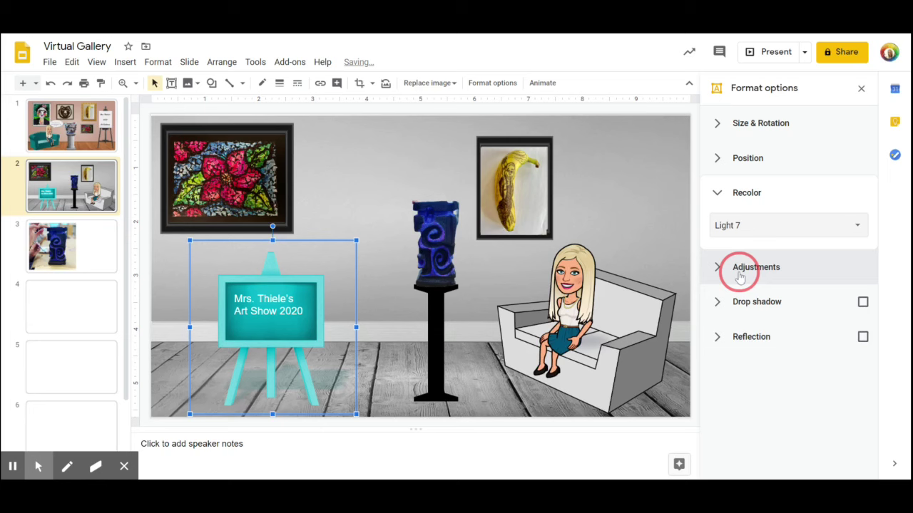
left_click(781, 227)
left_click(735, 428)
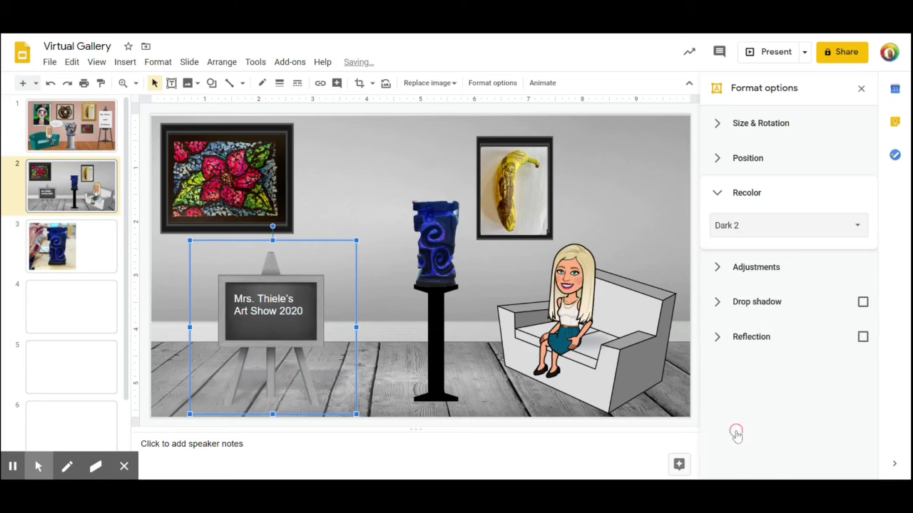
left_click(842, 230)
left_click(739, 464)
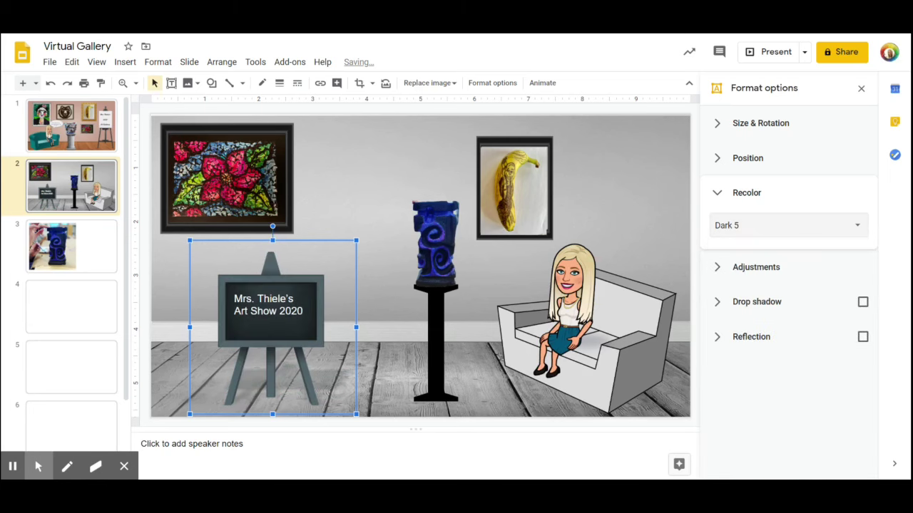
left_click(599, 204)
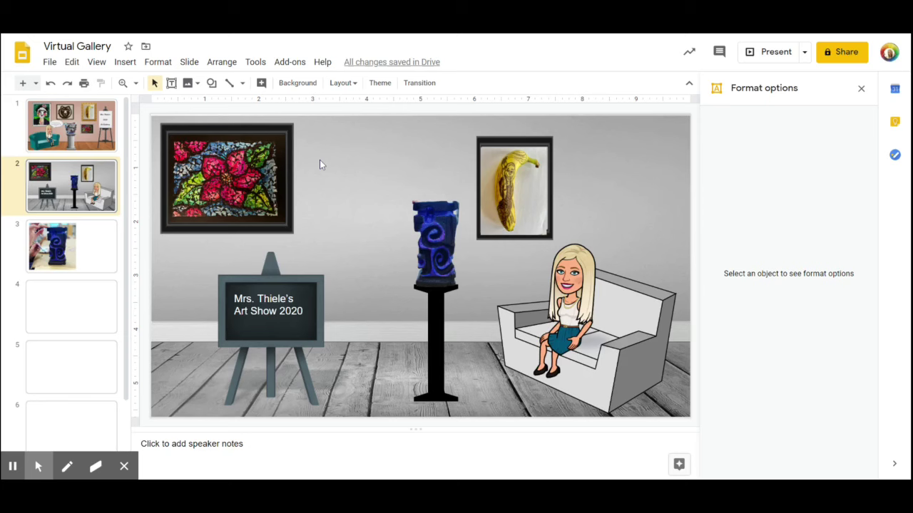
left_click(125, 62)
Step: Insert an empty picture frame found by a web image search for 'frame'
mouse_move(164, 83)
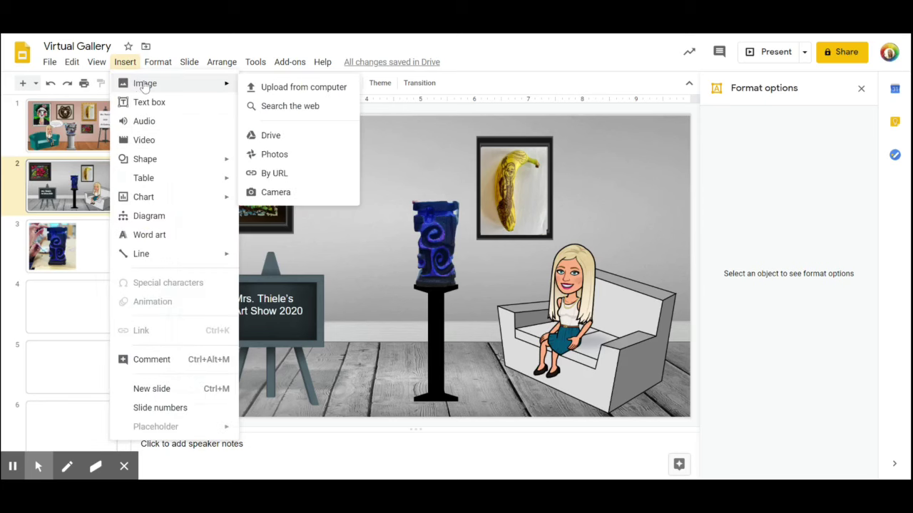
left_click(274, 104)
left_click(663, 90)
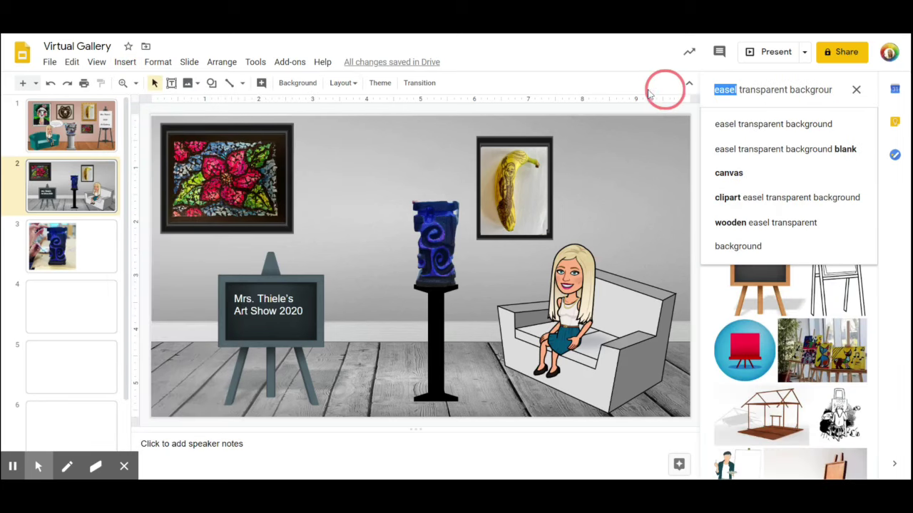
key("BackSpace")
type("frame")
key("Return")
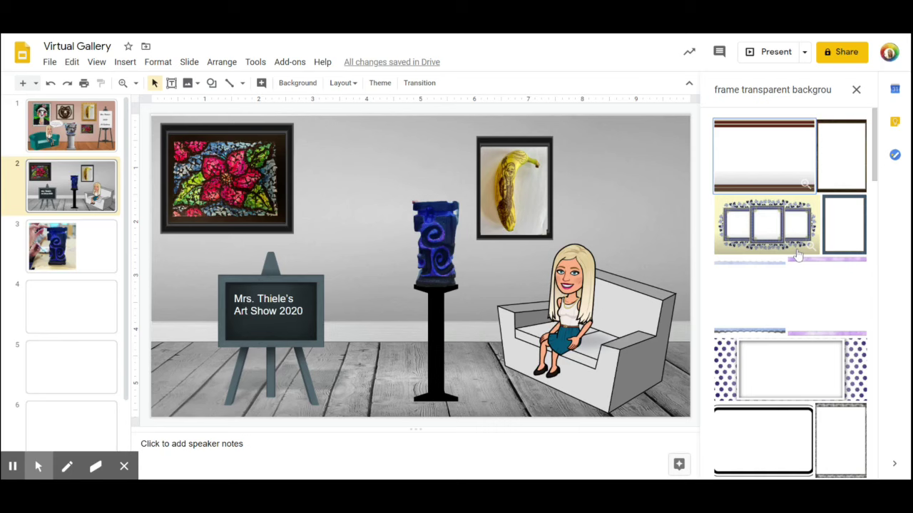
left_click(843, 225)
left_click(849, 464)
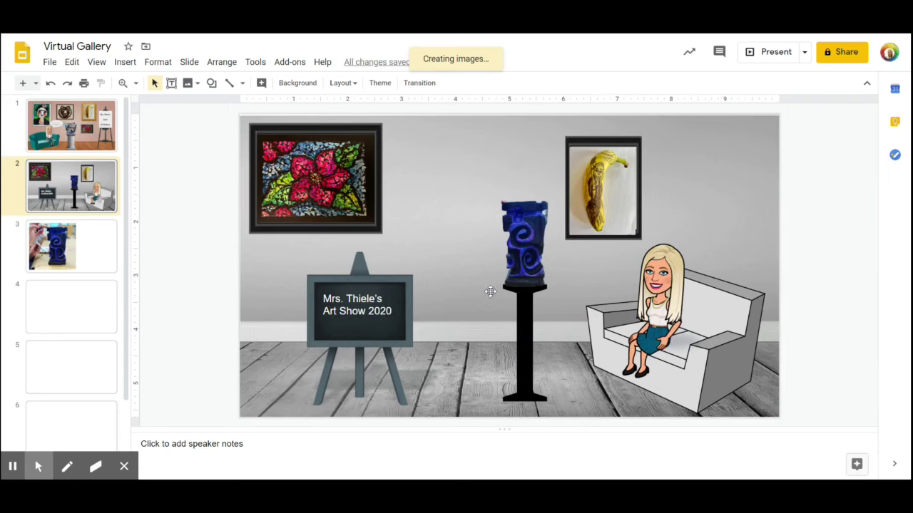
Step: Move the empty frame up onto the wall and shrink it to painting size
left_click_drag(491, 281, 490, 282)
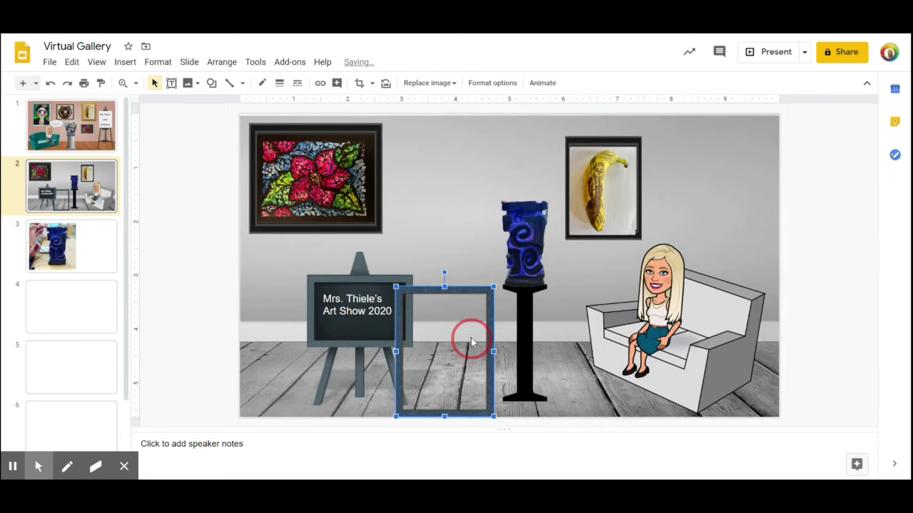
left_click_drag(471, 342, 471, 183)
left_click_drag(492, 259, 717, 192)
left_click(683, 199)
Step: Paste a copy of the empty frame beside the banana painting
right_click(690, 194)
left_click(713, 240)
right_click(716, 193)
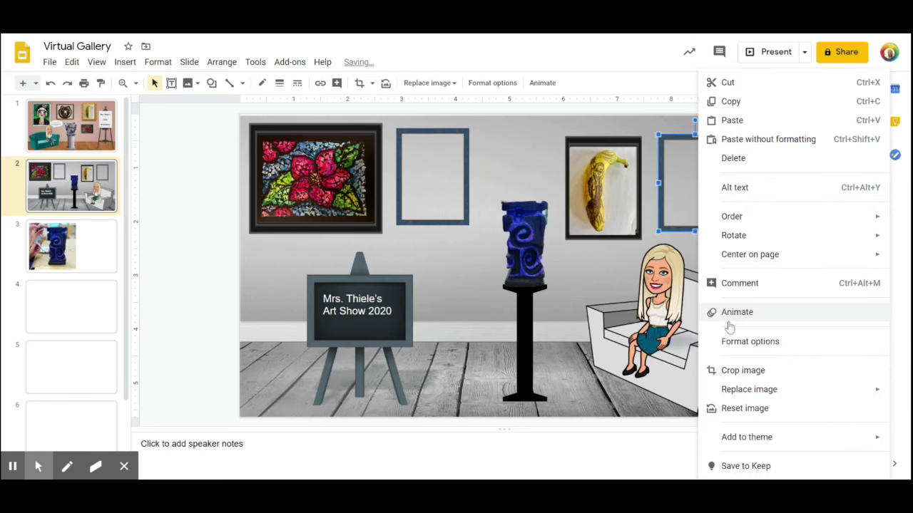
left_click(742, 341)
key("Escape")
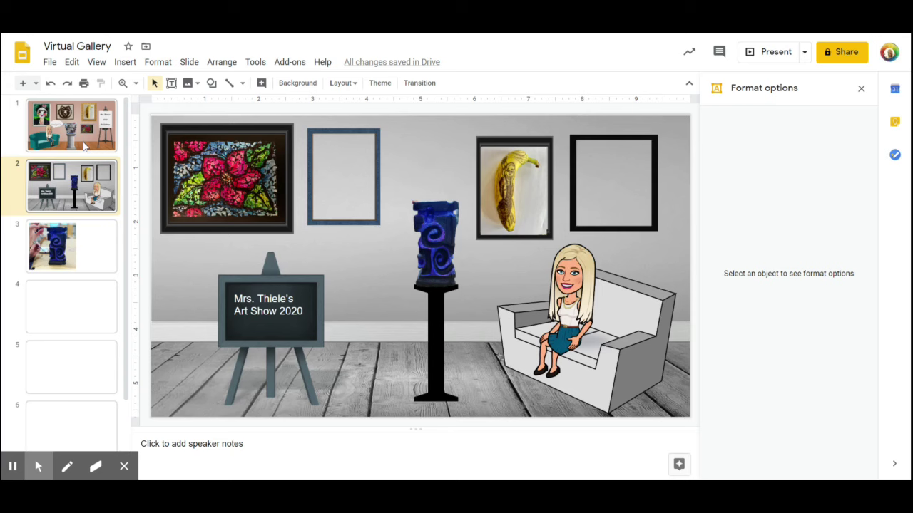
Step: Draw a blank speech-bubble callout from Shape > Callouts beside the Bitmoji's head on slide 2
left_click(84, 145)
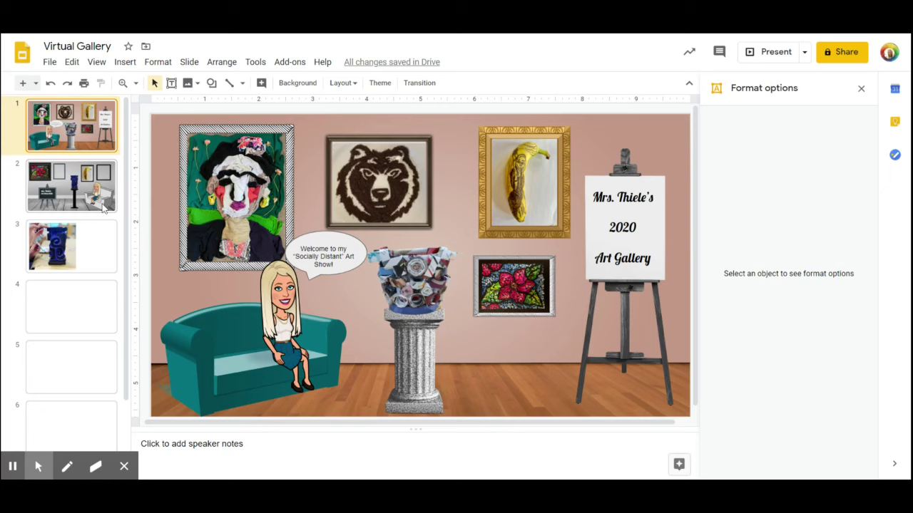
left_click(104, 205)
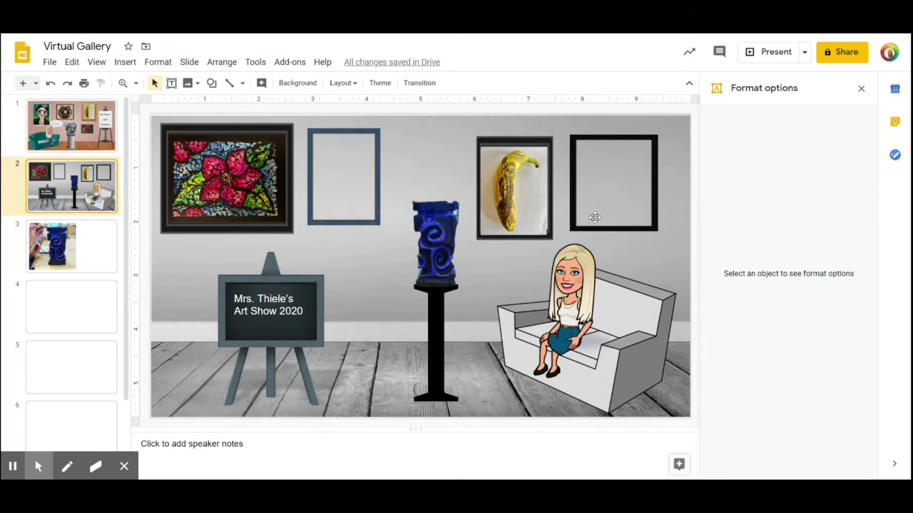
left_click(126, 62)
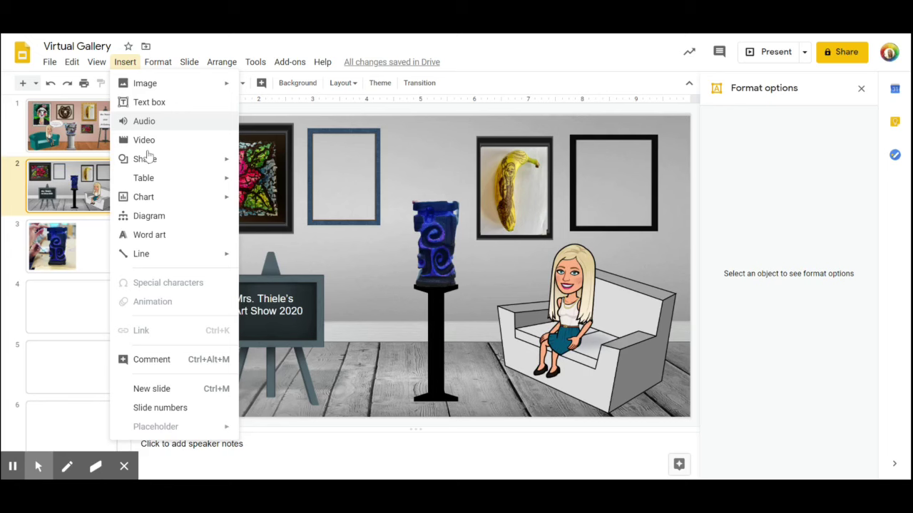
mouse_move(147, 159)
mouse_move(263, 201)
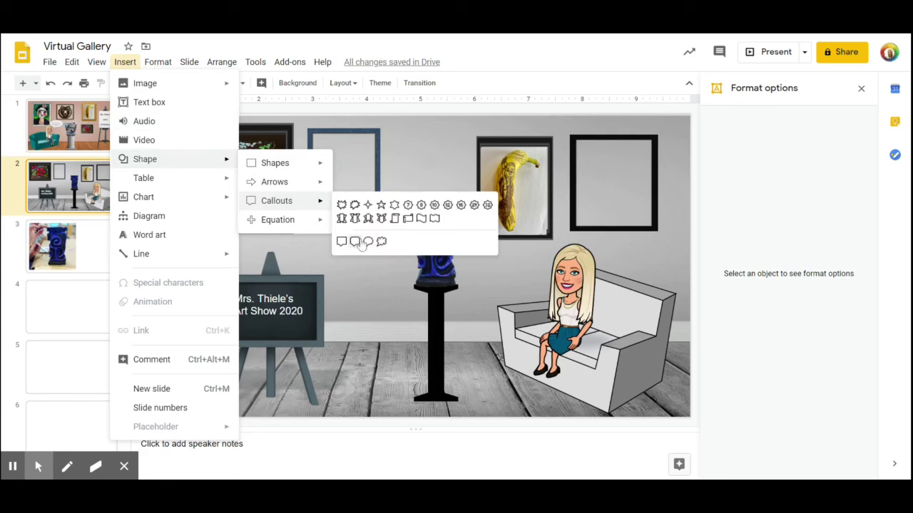
left_click(342, 242)
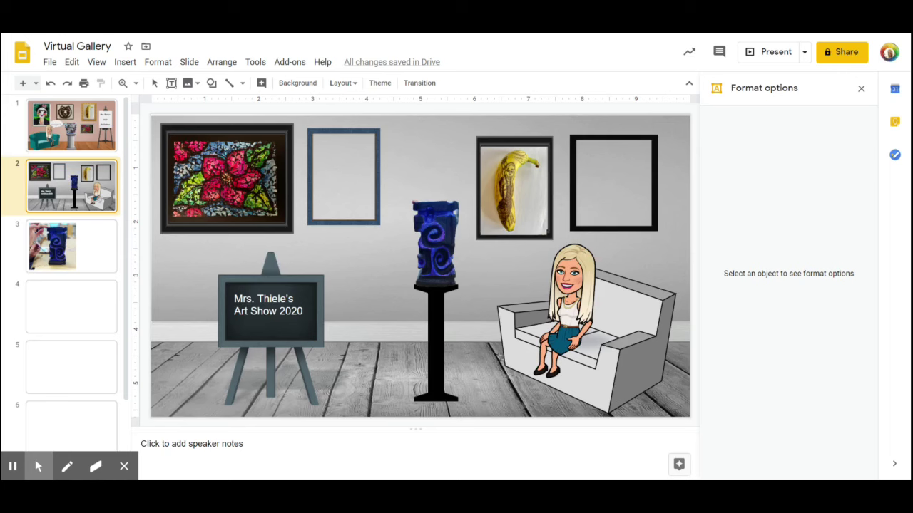
left_click_drag(544, 274, 508, 270)
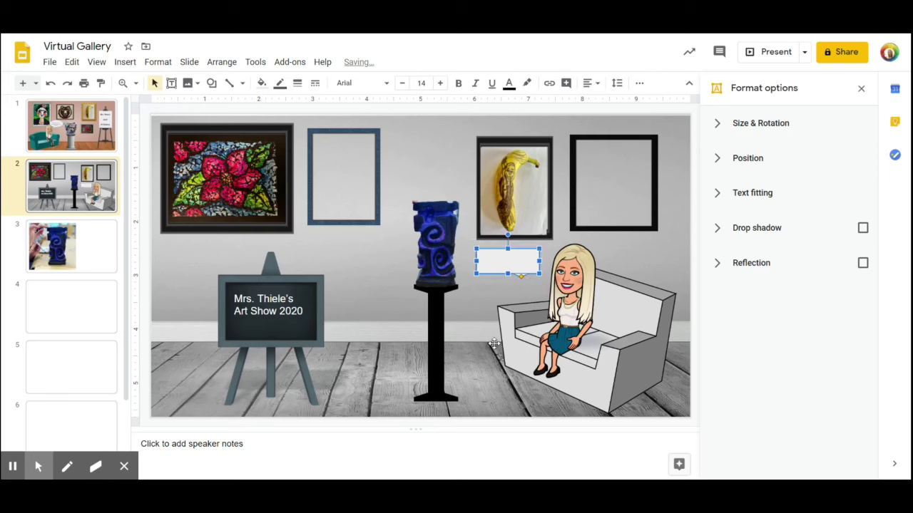
left_click(464, 313)
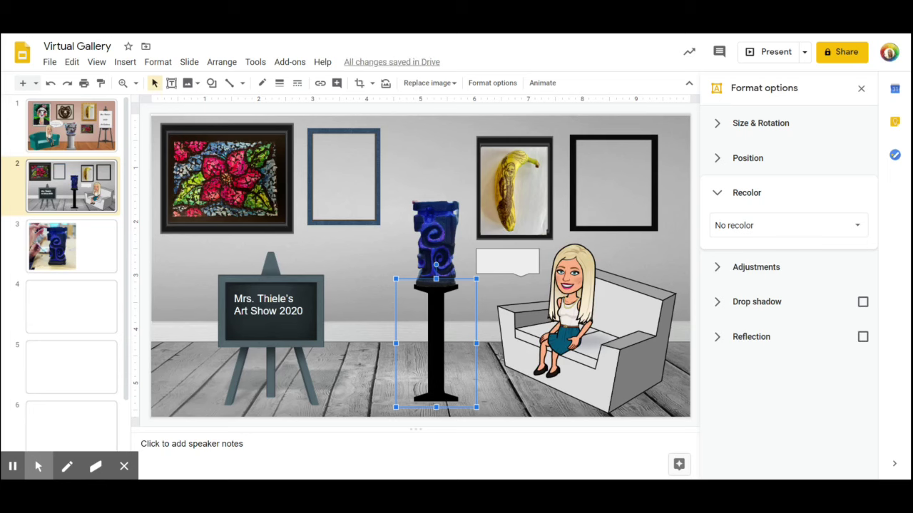
Step: Format the chalkboard sign text as Lobster, centre-aligned, at size 16
left_click(250, 311)
key("ctrl+a")
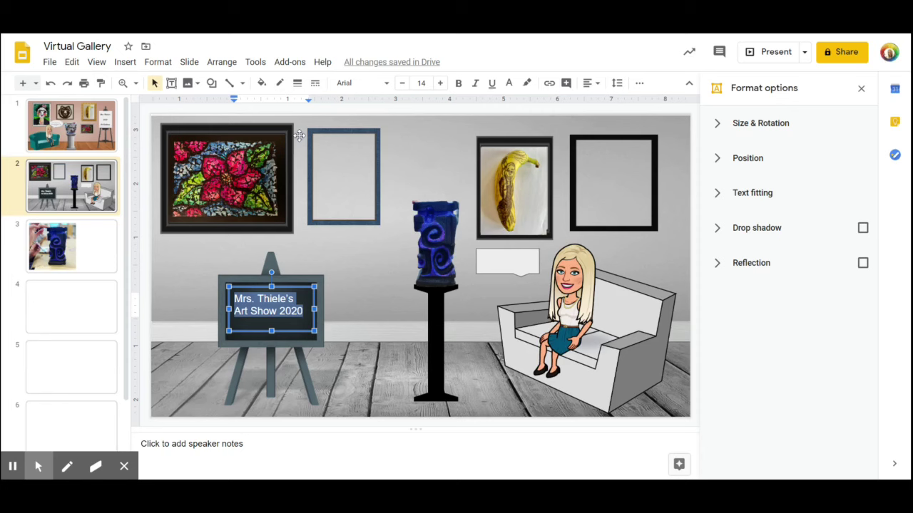
left_click(385, 83)
left_click(386, 152)
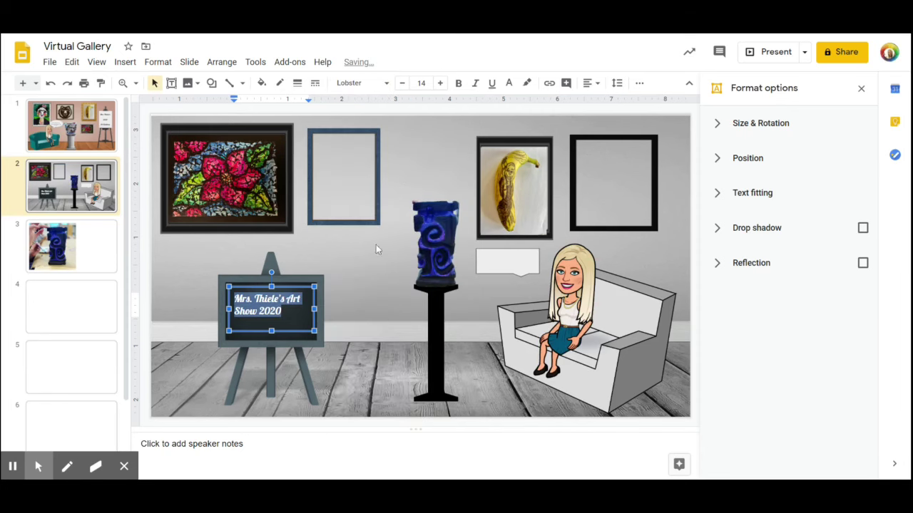
left_click(587, 83)
left_click(606, 100)
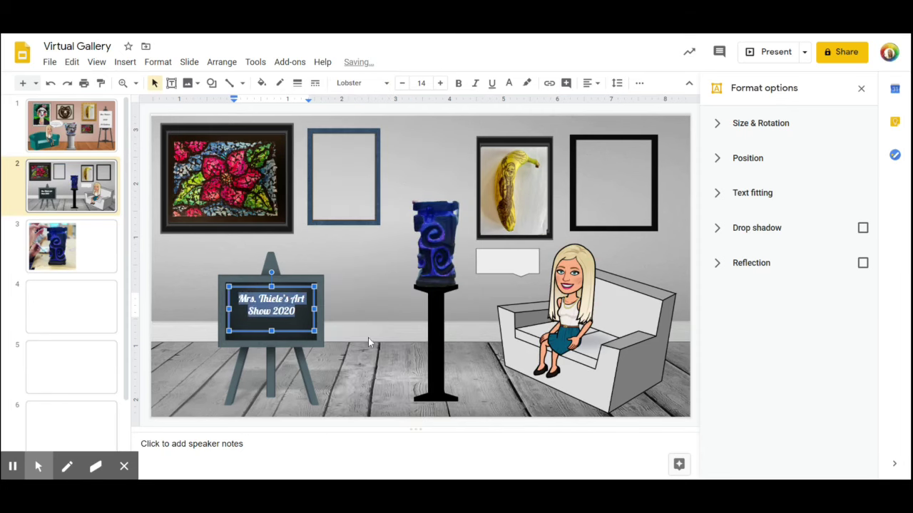
key("Escape")
left_click(440, 82)
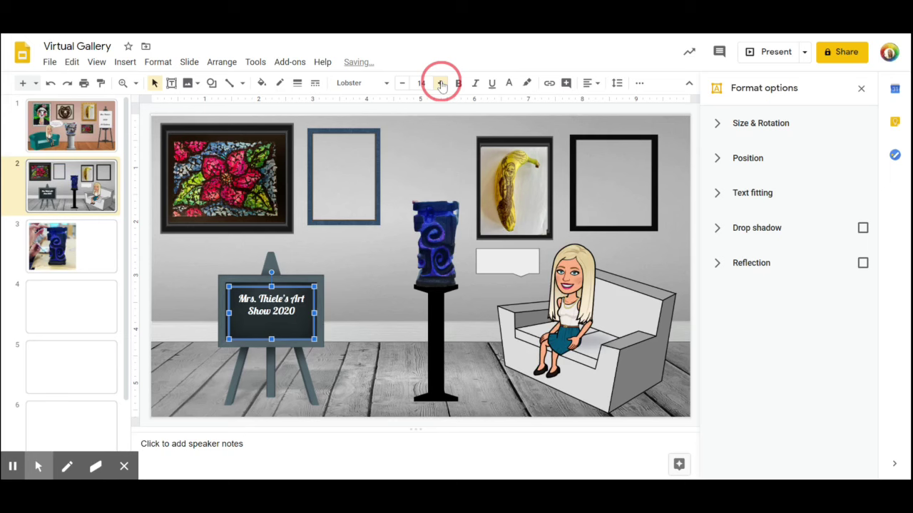
left_click(440, 83)
left_click(378, 309)
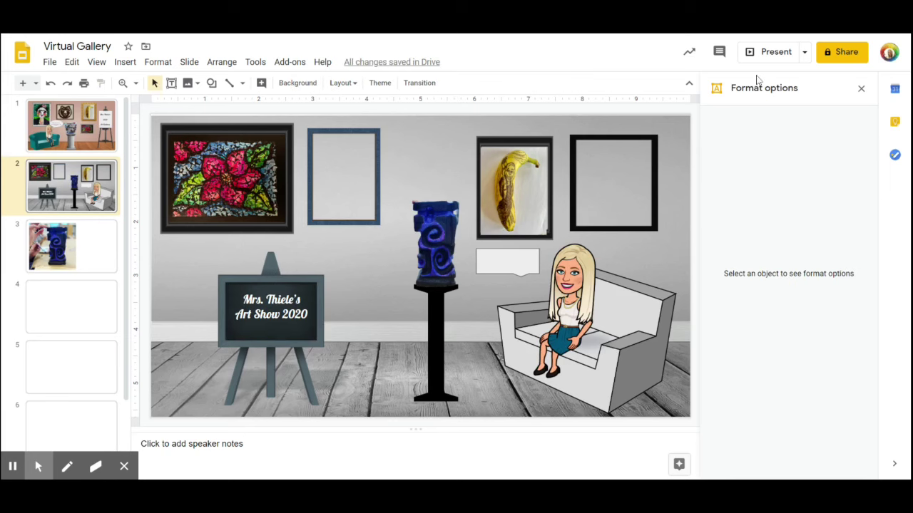
Step: Present the slideshow starting from slide 1's pink gallery
left_click(104, 143)
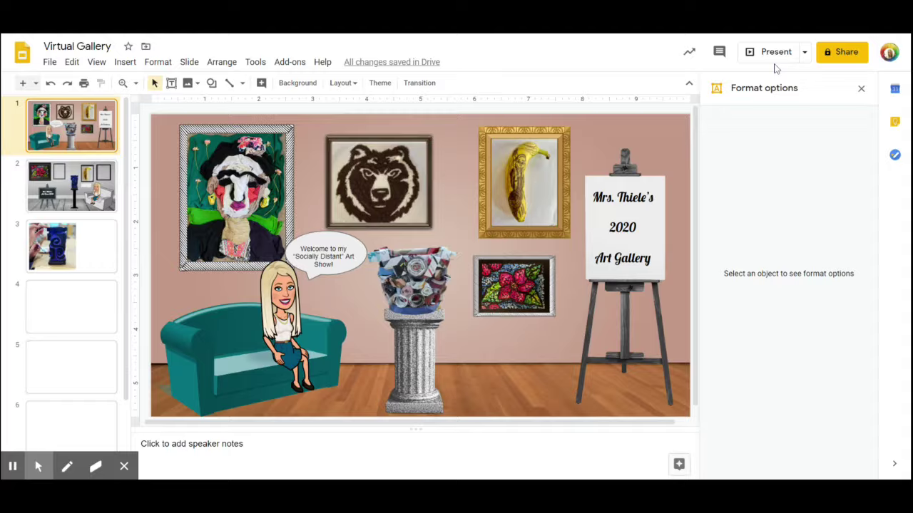
left_click(773, 55)
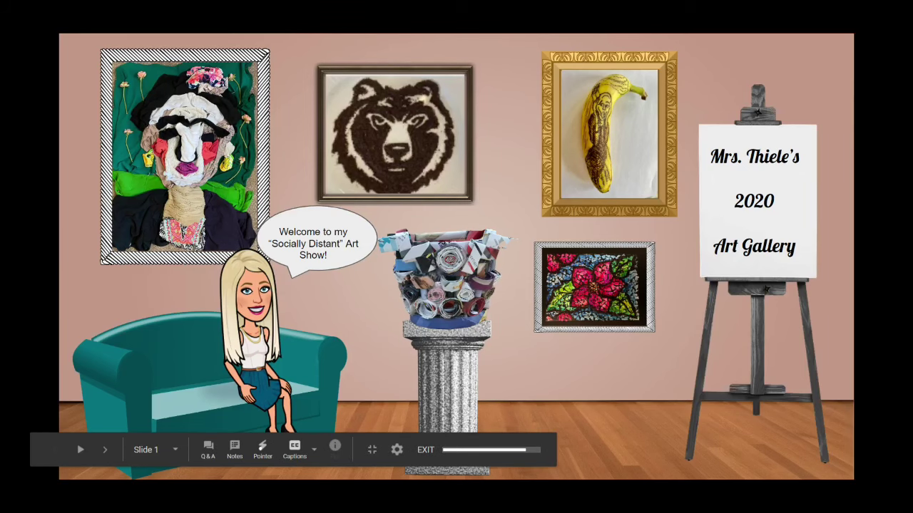